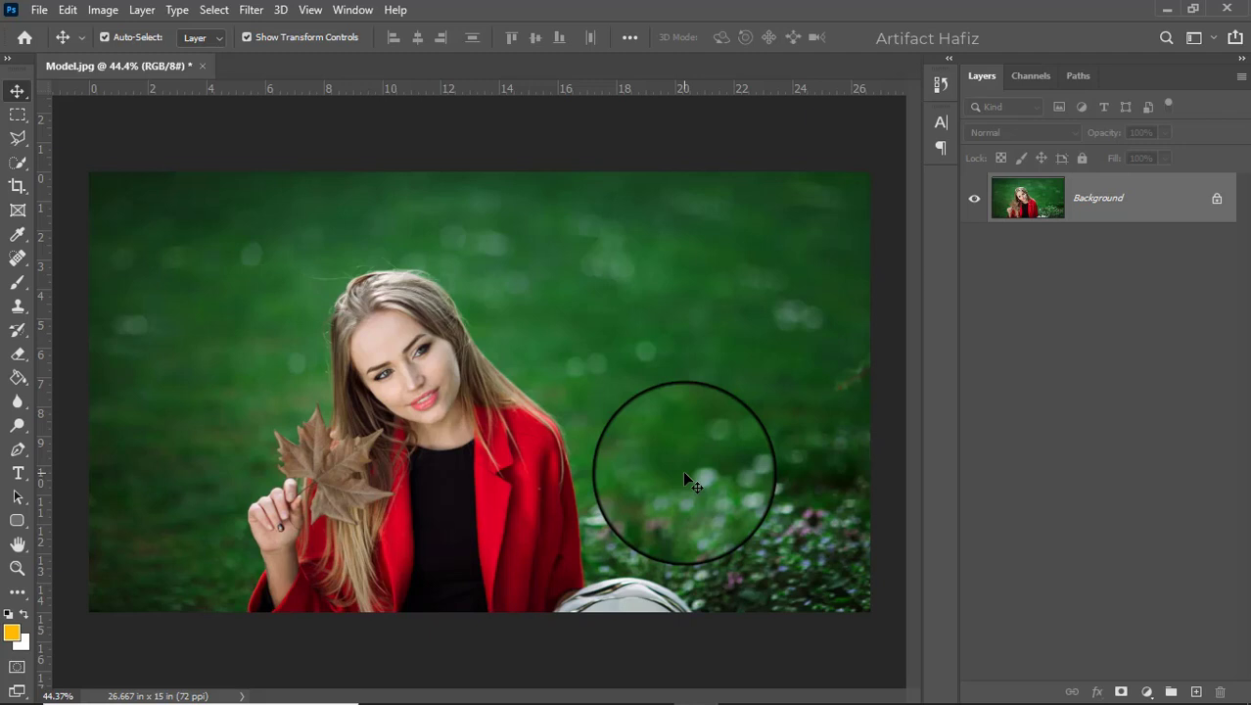
Duplicate Background, make the copy a smart object, and open it in Camera Raw.
{"action": "left_click", "coordinate": [1110, 199]}
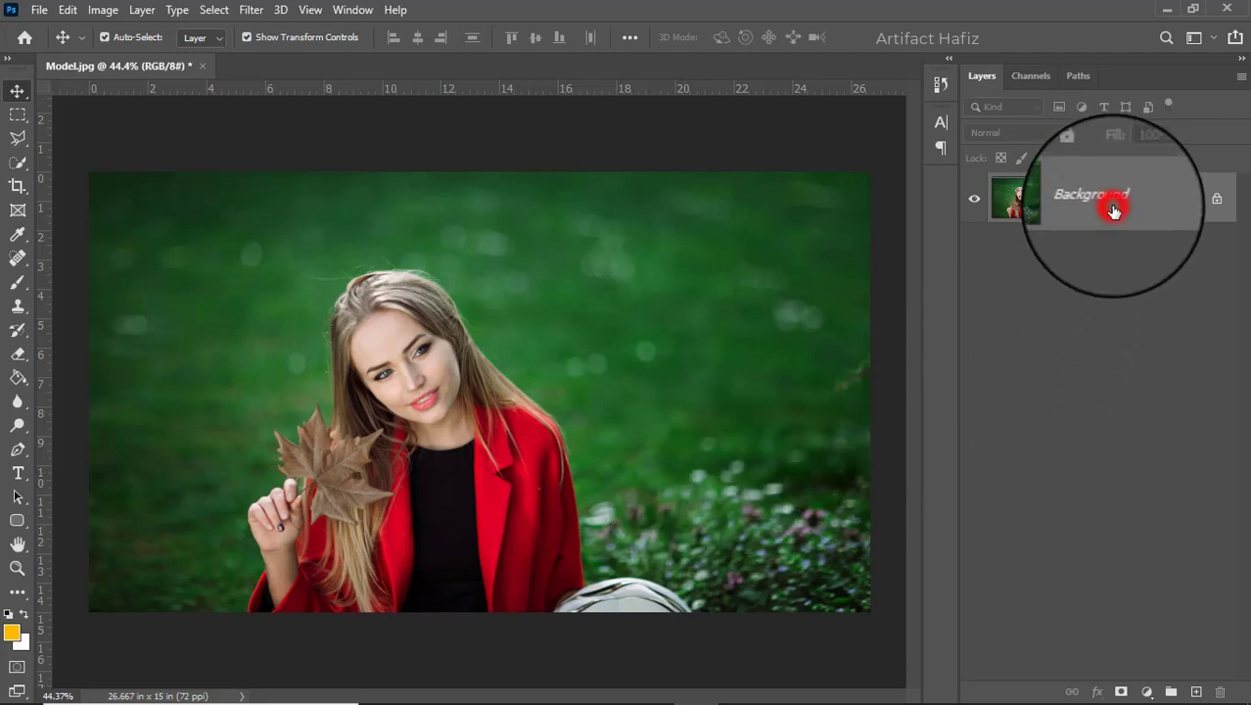
{"action": "left_click_drag", "start_coordinate": [1110, 200], "coordinate": [1196, 692]}
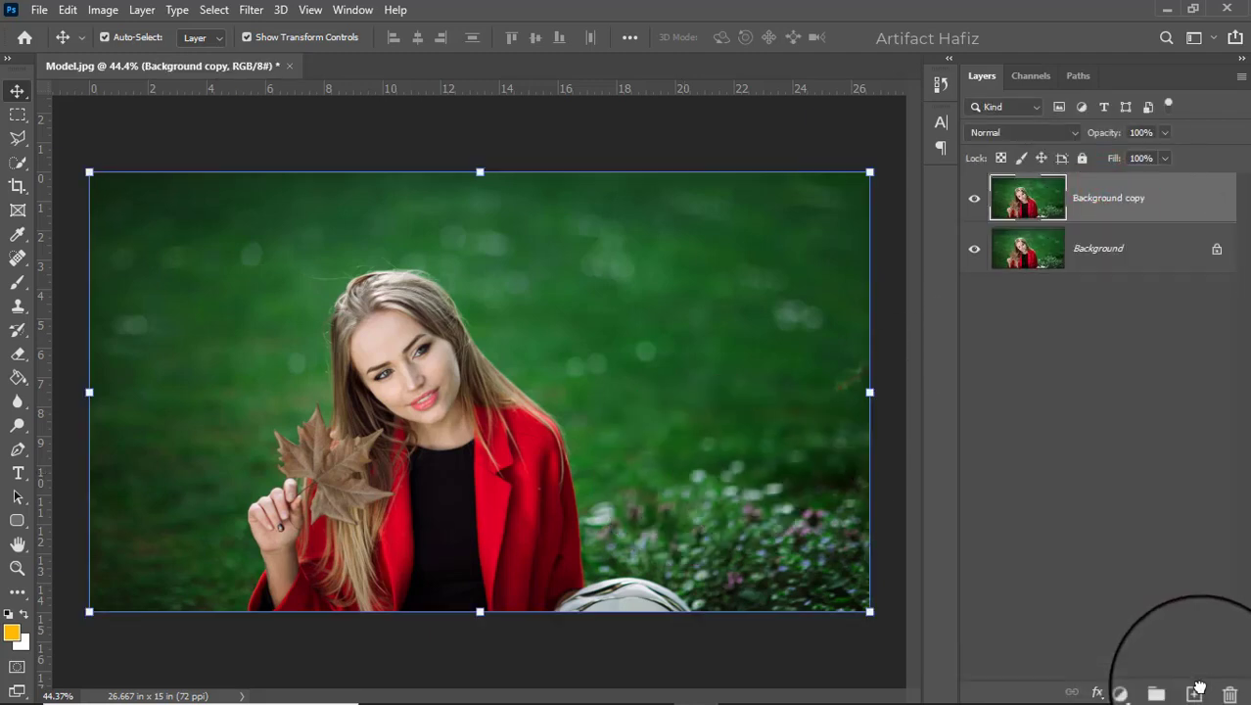
{"action": "left_click", "coordinate": [251, 10]}
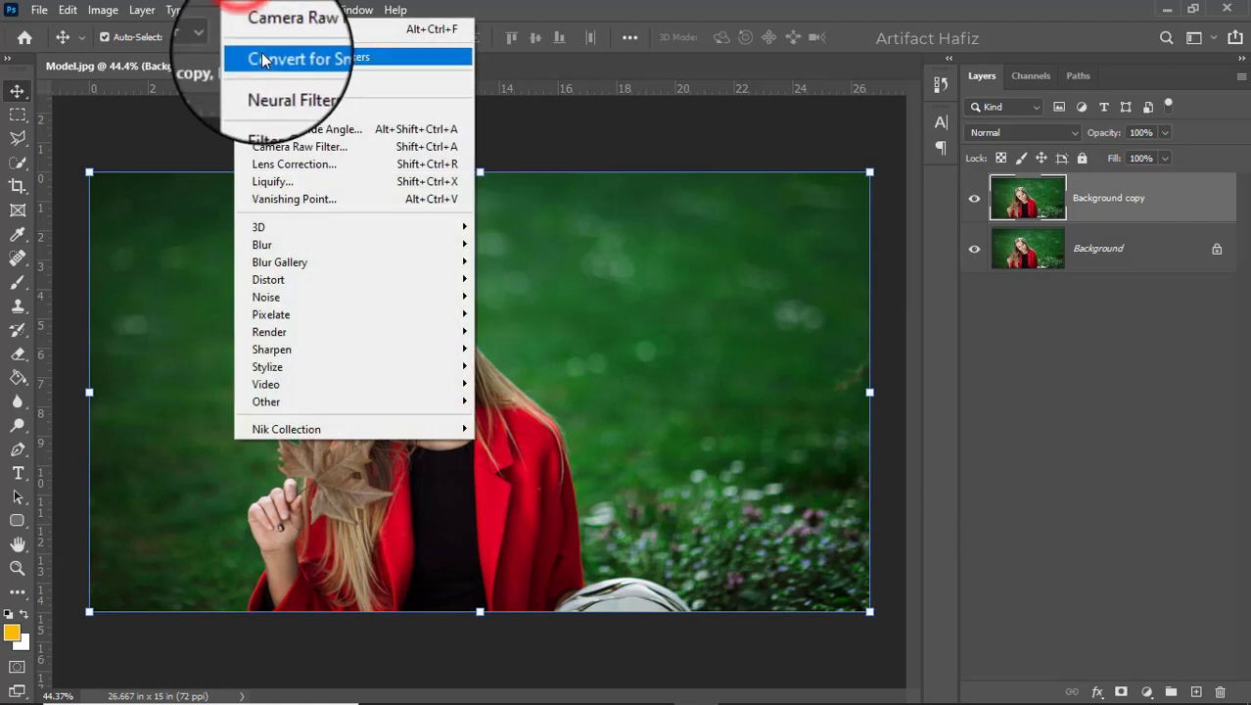
{"action": "left_click", "coordinate": [265, 59]}
{"action": "left_click", "coordinate": [251, 10]}
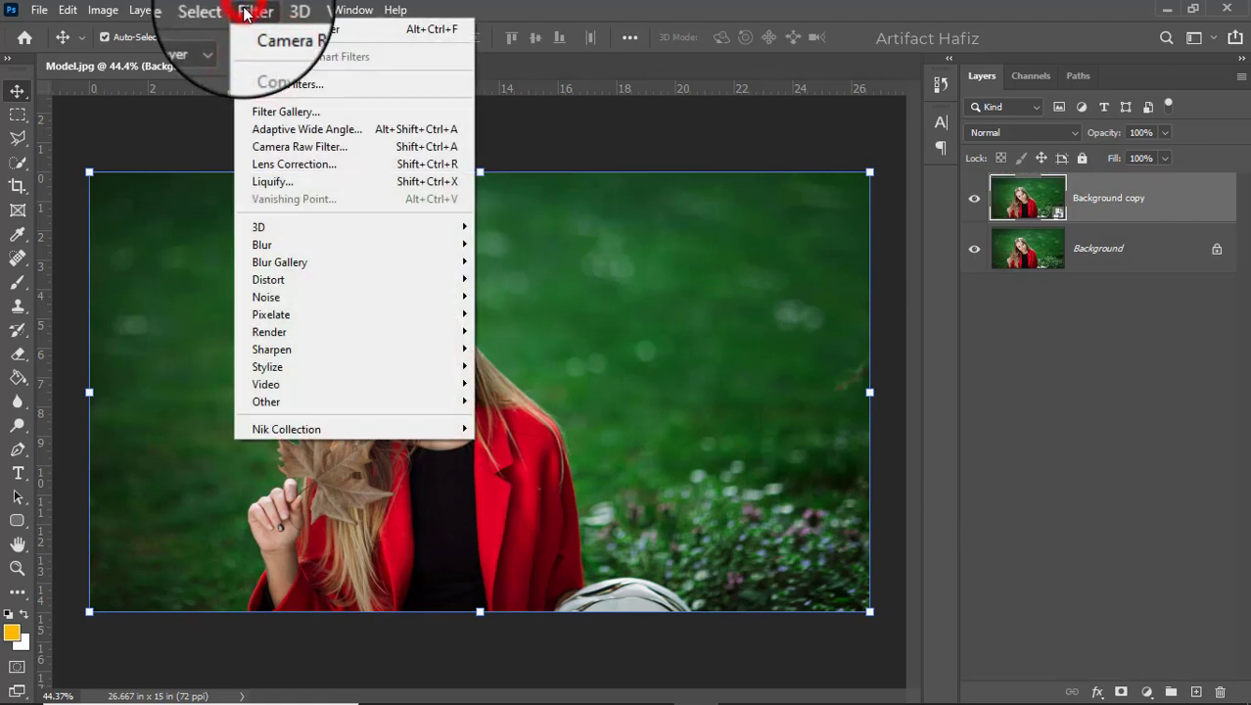
{"action": "left_click", "coordinate": [272, 147]}
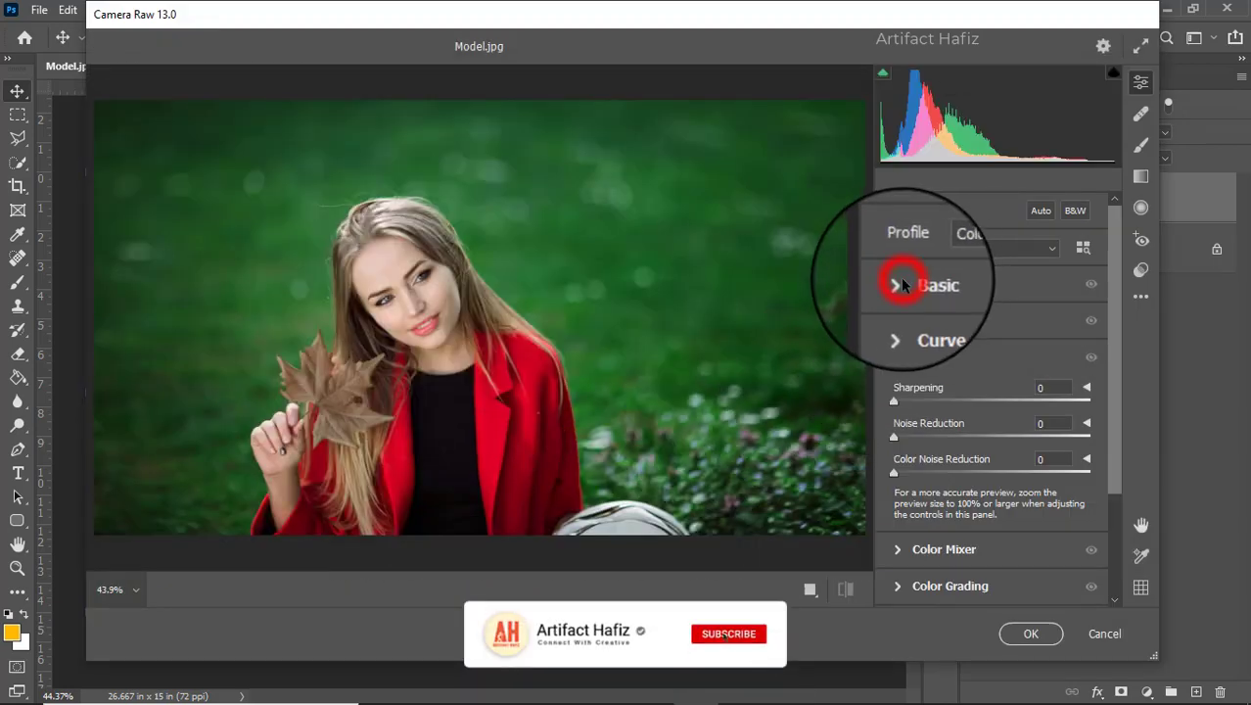
Set Highlights -64, Shadows +21, Whites +35 and Blacks -9 in the Basic panel.
{"action": "left_click", "coordinate": [903, 285]}
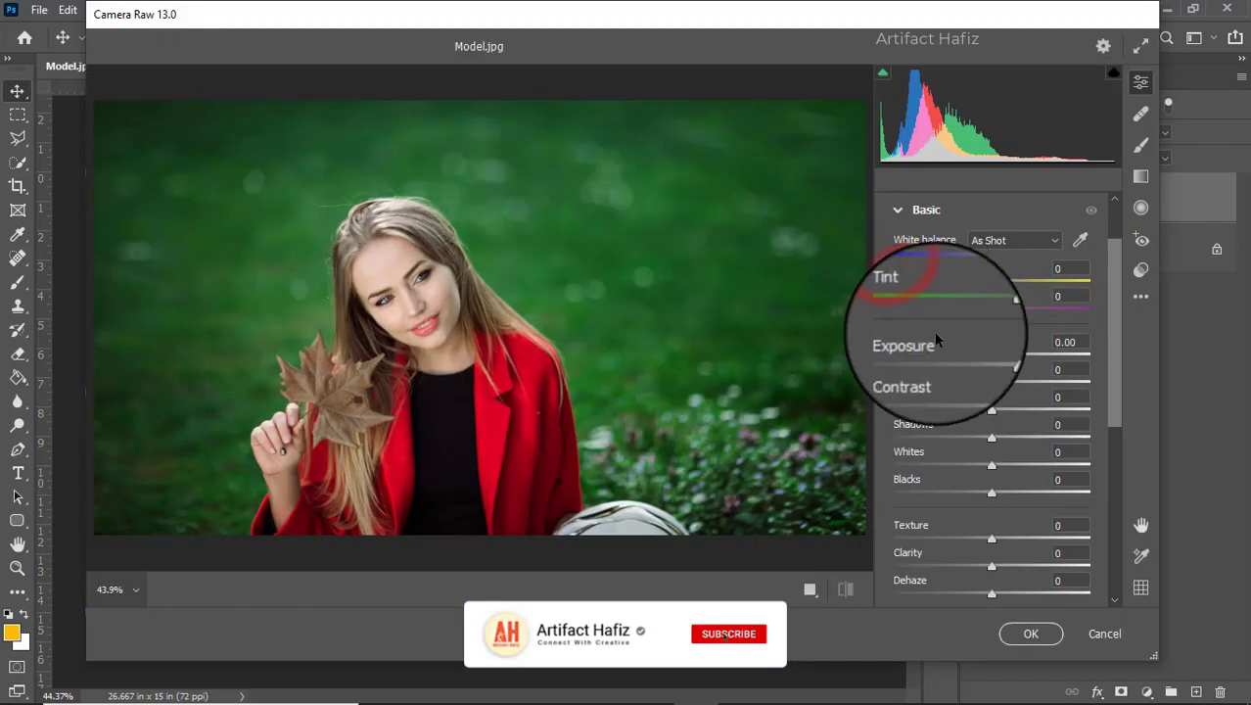
{"action": "left_click_drag", "start_coordinate": [992, 410], "coordinate": [910, 417]}
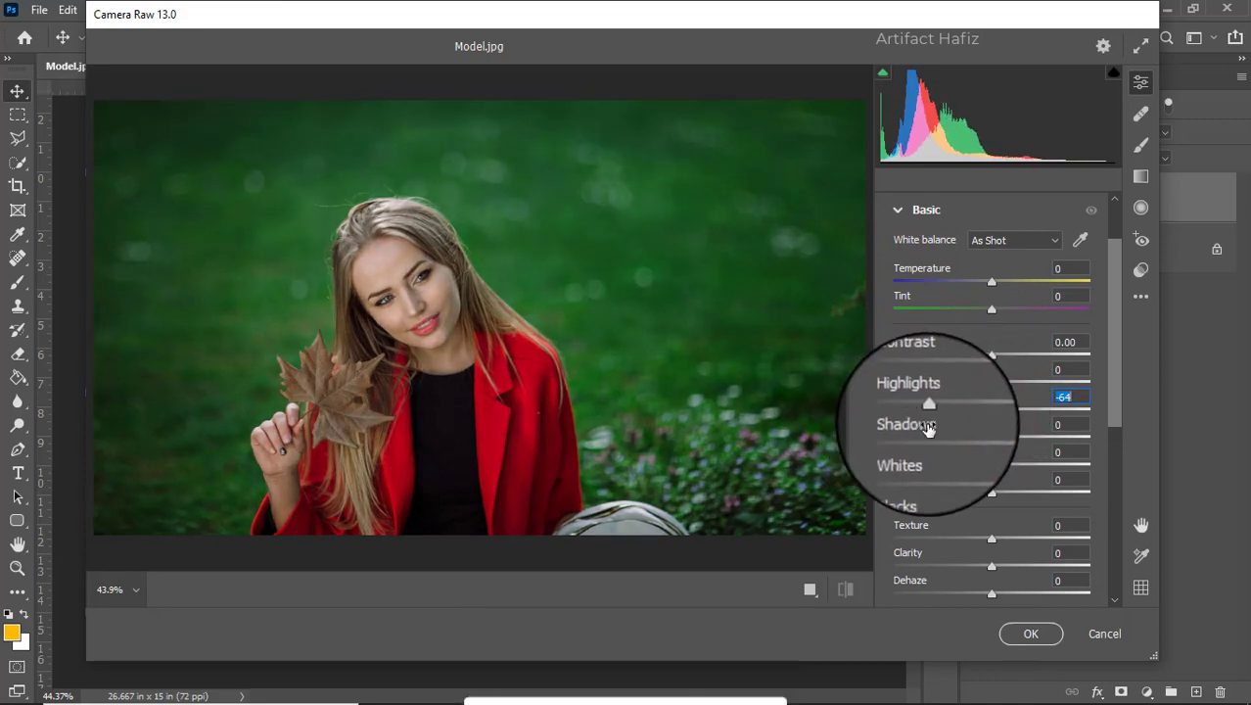
{"action": "mouse_move", "coordinate": [992, 467]}
{"action": "left_mouse_down"}
{"action": "mouse_move", "coordinate": [1046, 472]}
{"action": "mouse_move", "coordinate": [1026, 468]}
{"action": "left_mouse_up"}
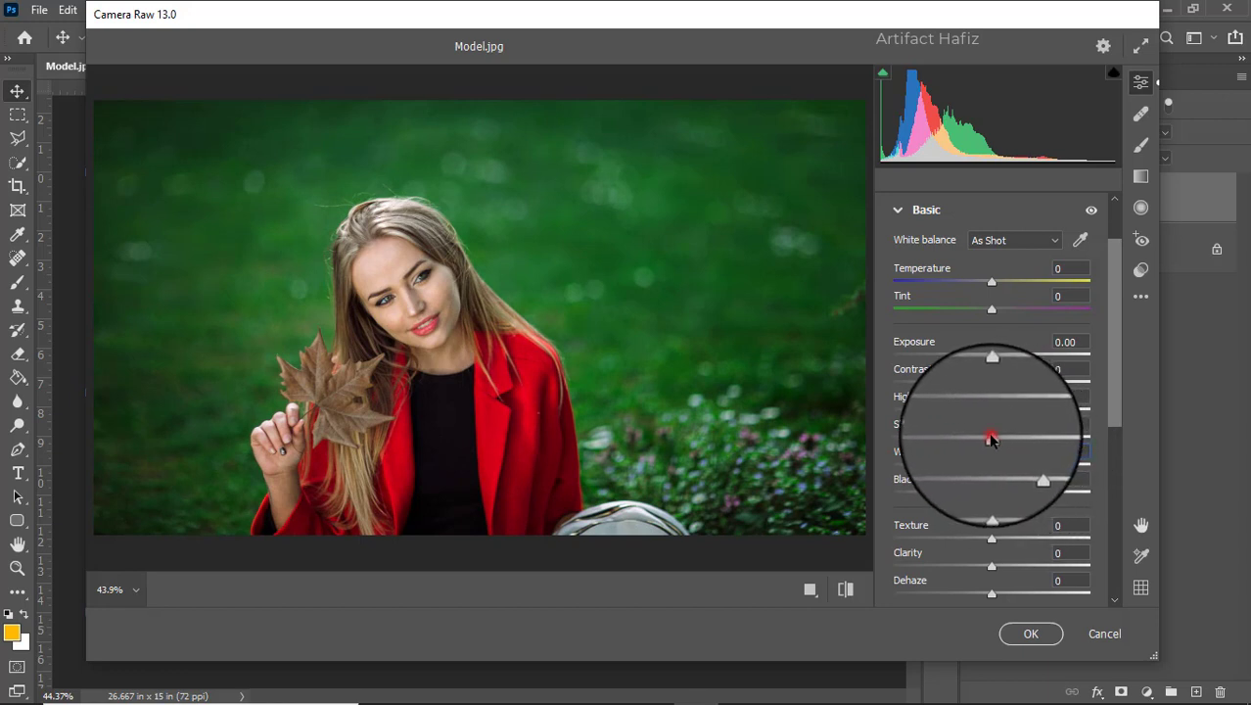
{"action": "left_click", "coordinate": [991, 496]}
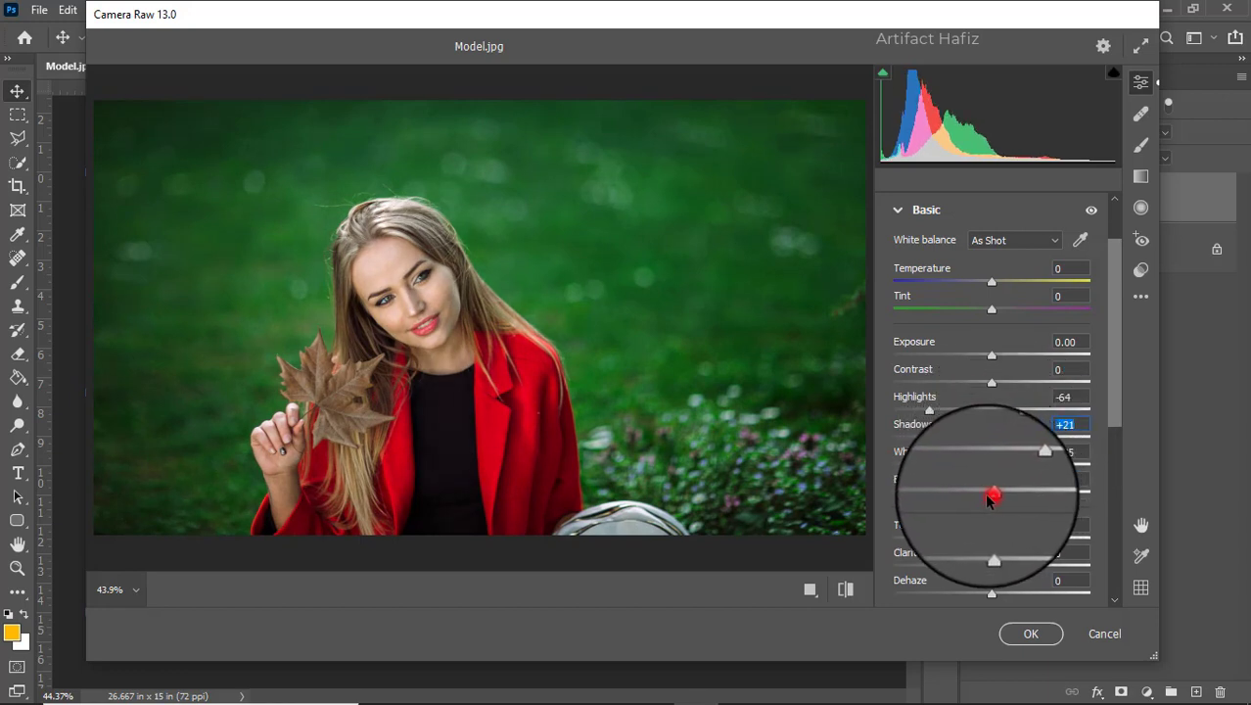
Set Texture to -3, Clarity to +2 and Dehaze to -12.
{"action": "scroll", "coordinate": [987, 480], "scroll_direction": "down", "scroll_amount": 3}
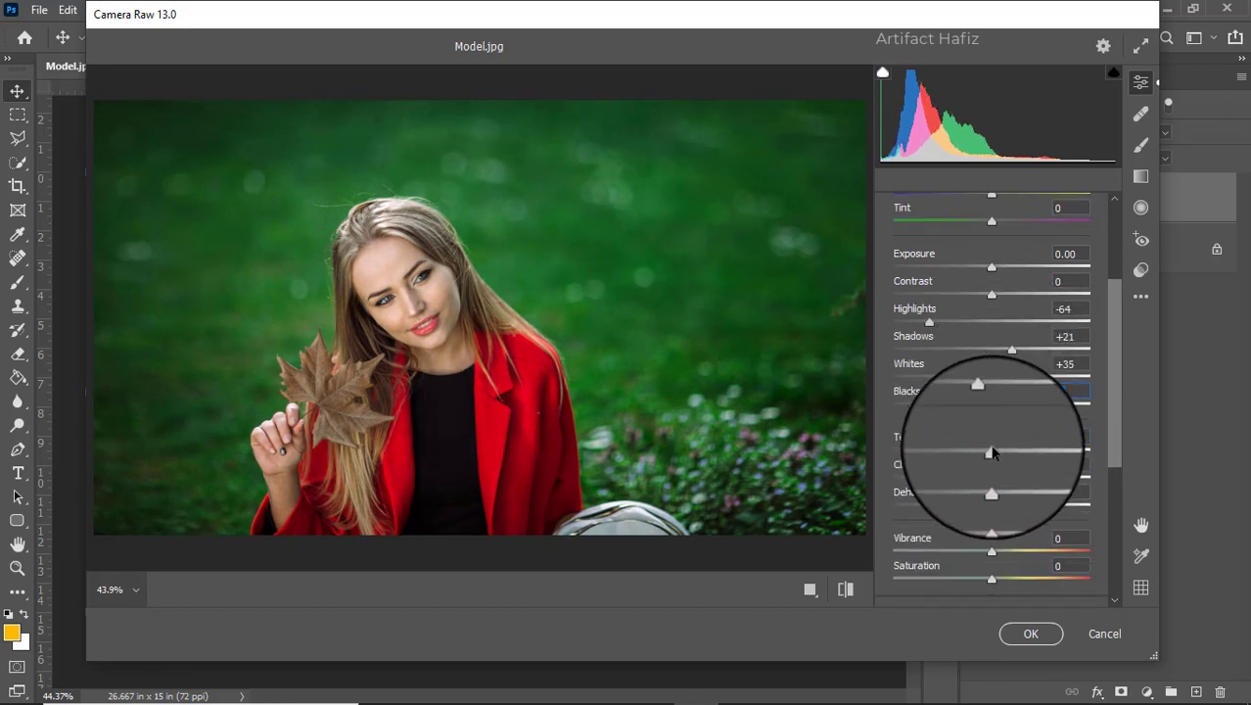
{"action": "left_click", "coordinate": [993, 458]}
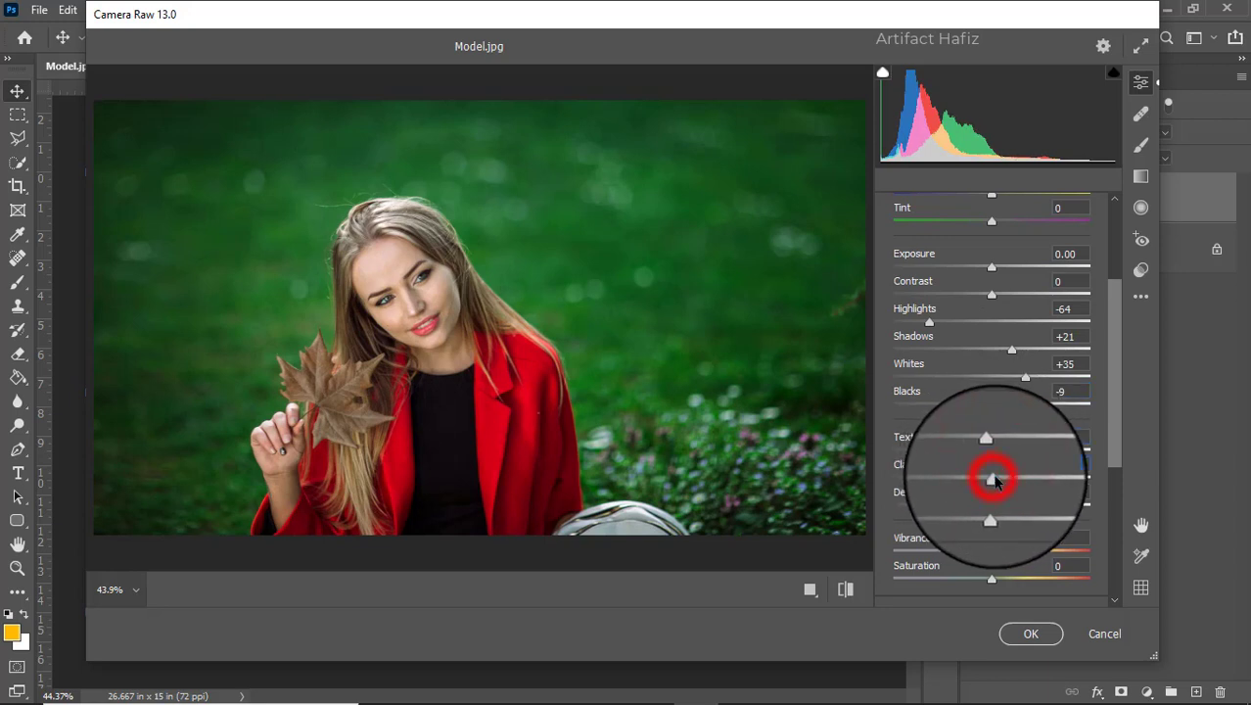
{"action": "scroll", "coordinate": [994, 480], "scroll_direction": "down", "scroll_amount": 3}
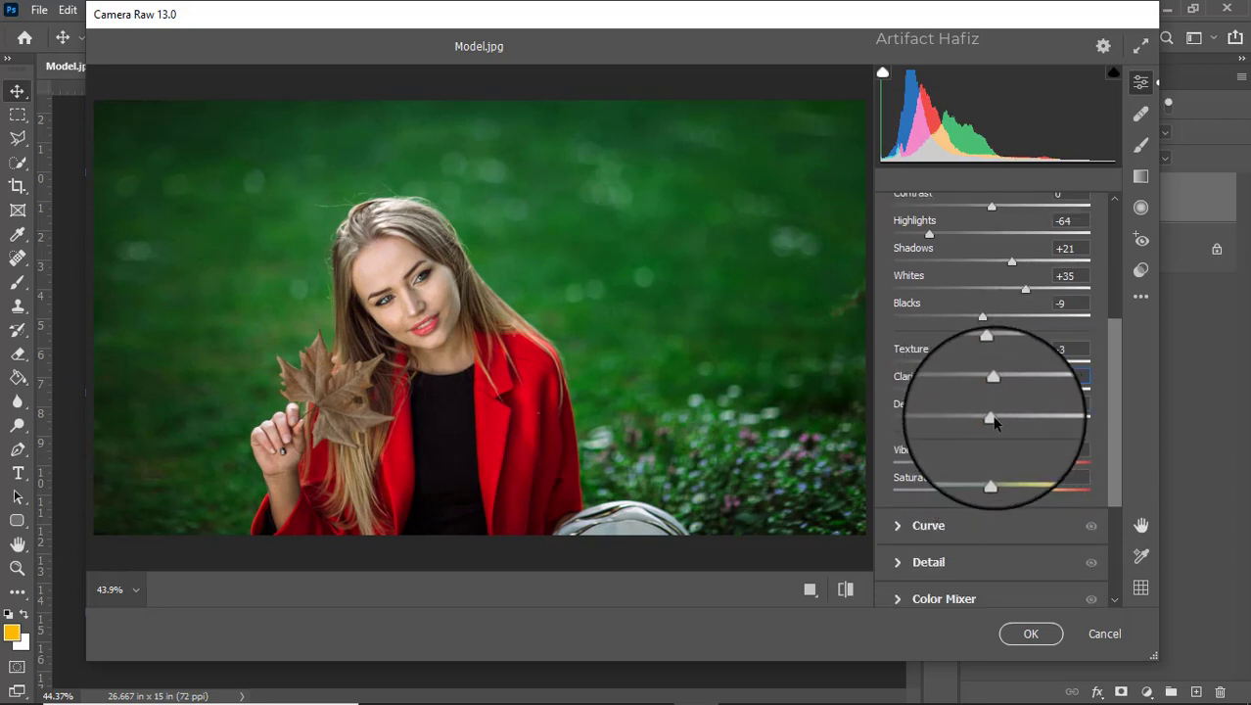
{"action": "left_click_drag", "start_coordinate": [991, 419], "coordinate": [974, 423]}
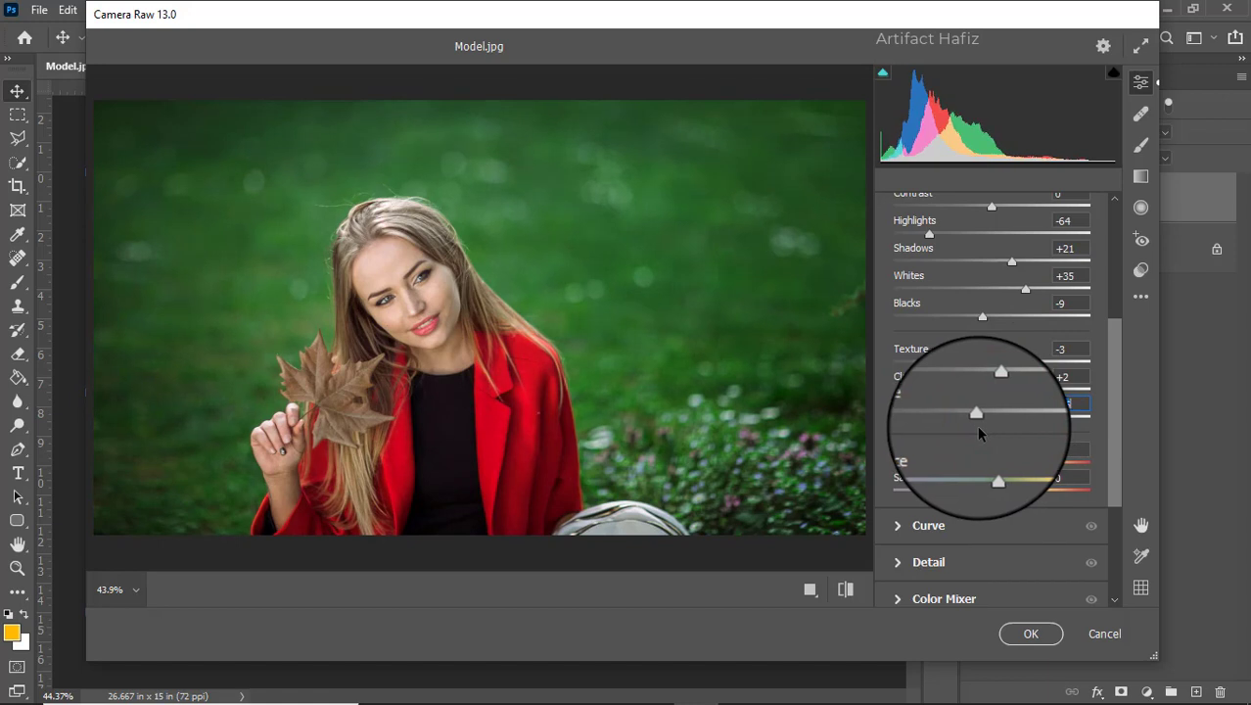
{"action": "scroll", "coordinate": [979, 428], "scroll_direction": "down", "scroll_amount": 3}
{"action": "scroll", "coordinate": [940, 411], "scroll_direction": "down", "scroll_amount": 1}
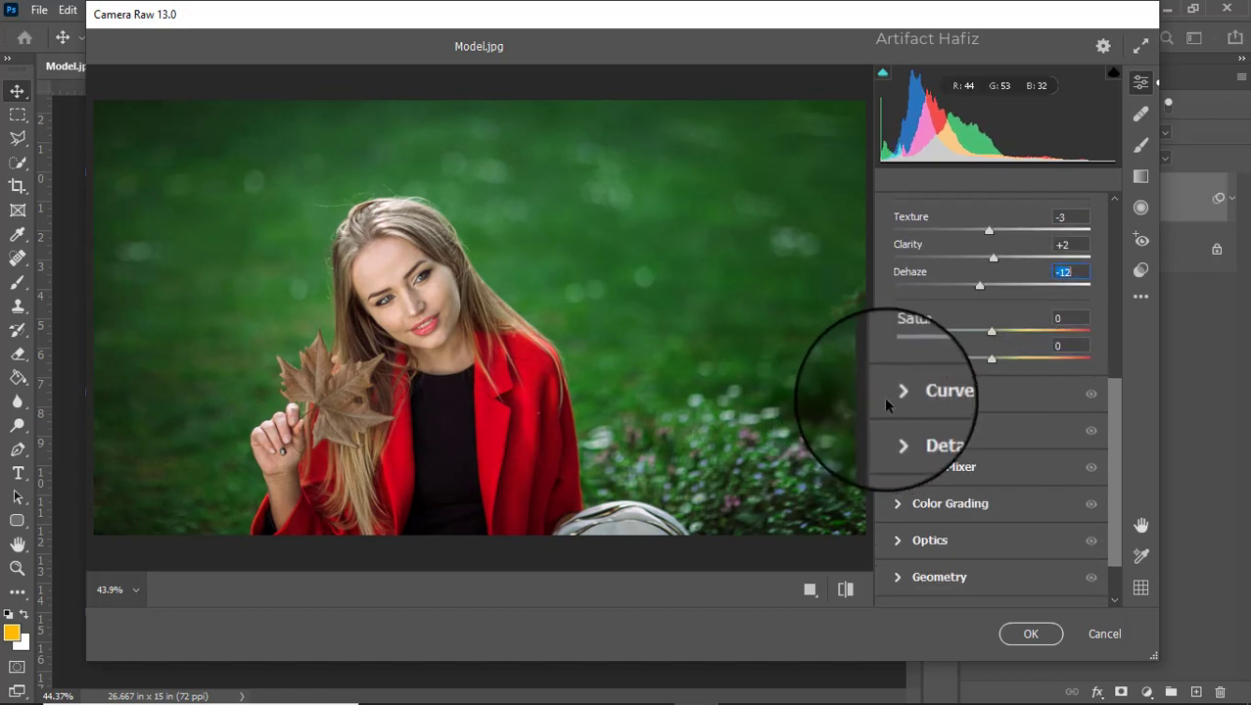
Add a tone curve point at 192 and raise it to output 200.
{"action": "left_click", "coordinate": [899, 391]}
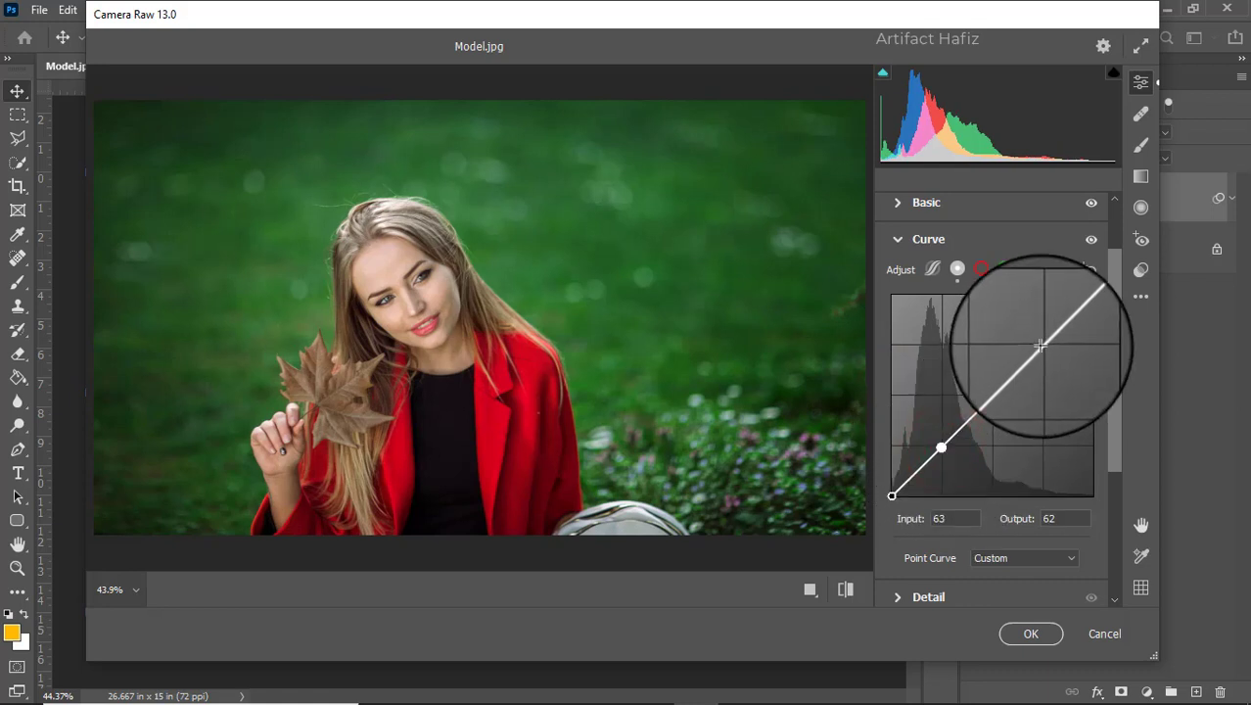
{"action": "left_click_drag", "start_coordinate": [1044, 343], "coordinate": [1044, 339]}
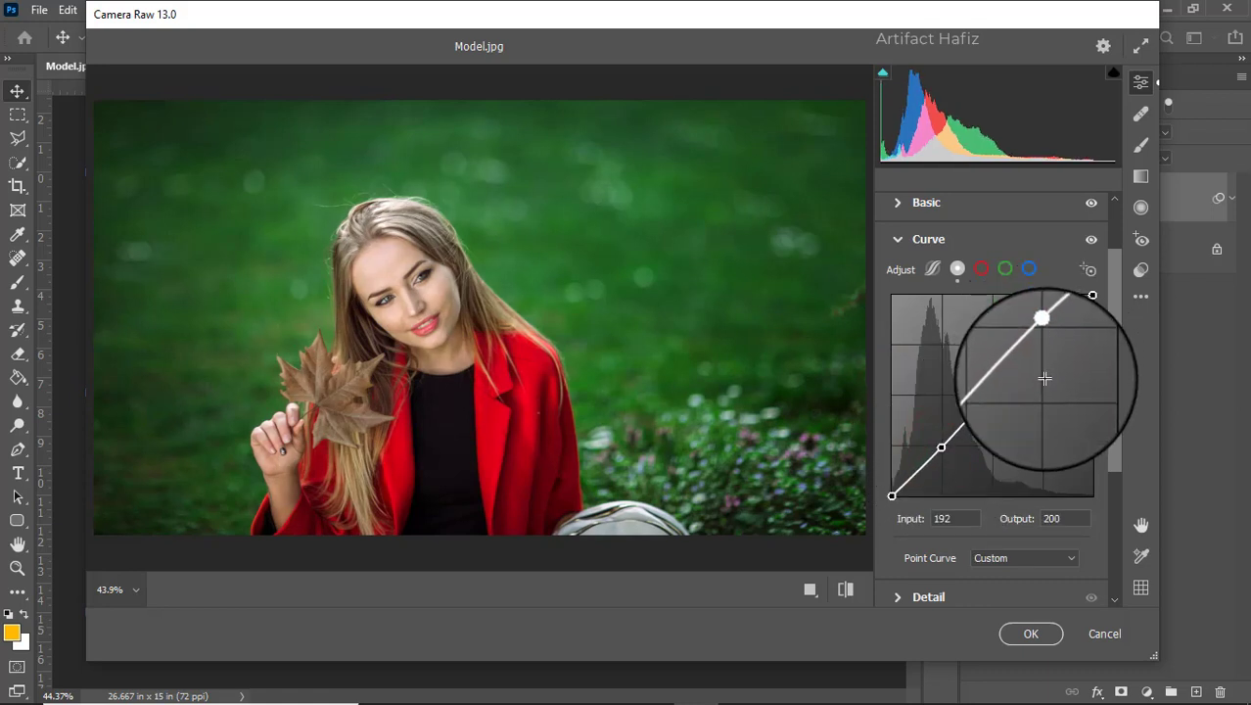
{"action": "scroll", "coordinate": [1044, 353], "scroll_direction": "down", "scroll_amount": 2}
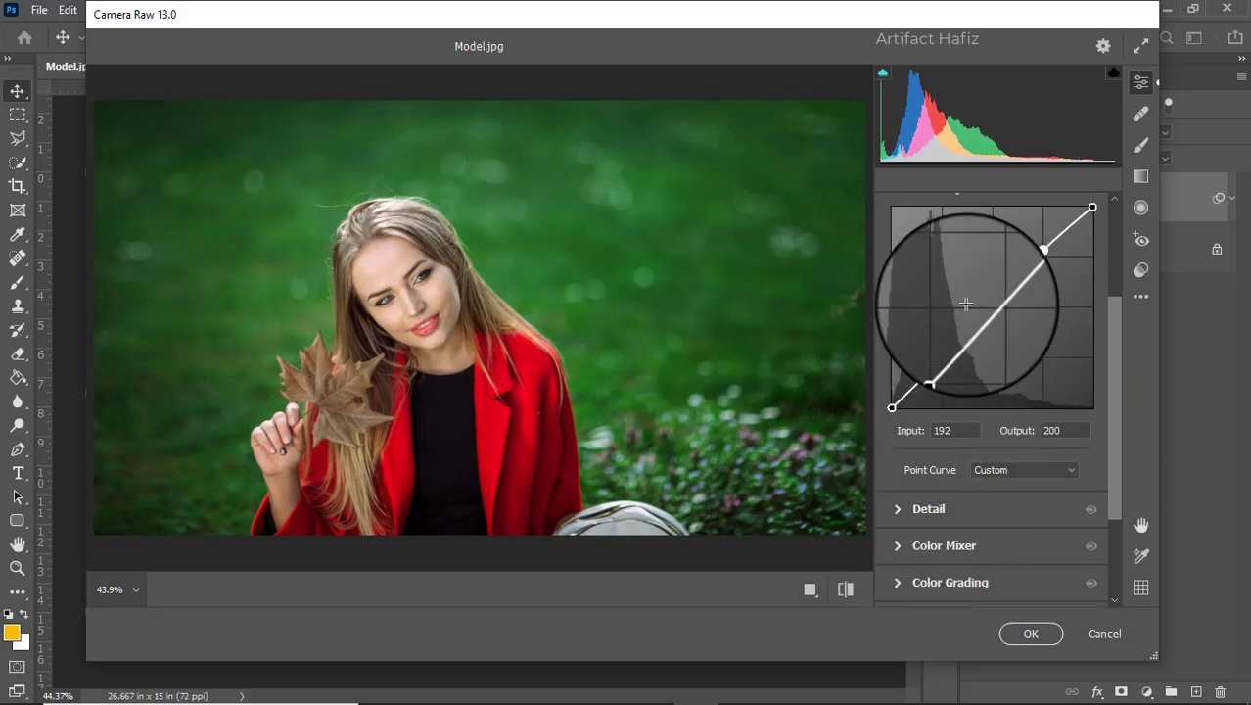
{"action": "scroll", "coordinate": [964, 299], "scroll_direction": "up", "scroll_amount": 2}
Lift the Blue channel curve's black point to output 10.
{"action": "left_click", "coordinate": [1029, 269]}
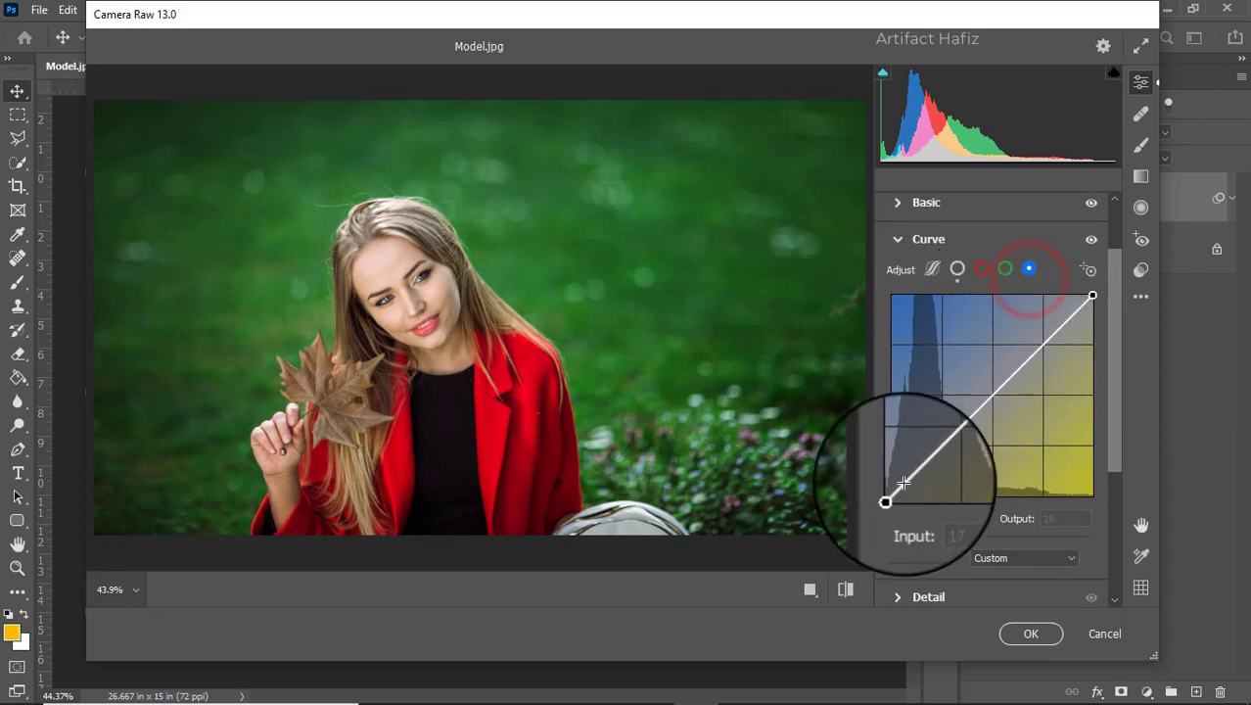
{"action": "left_click_drag", "start_coordinate": [892, 495], "coordinate": [898, 487]}
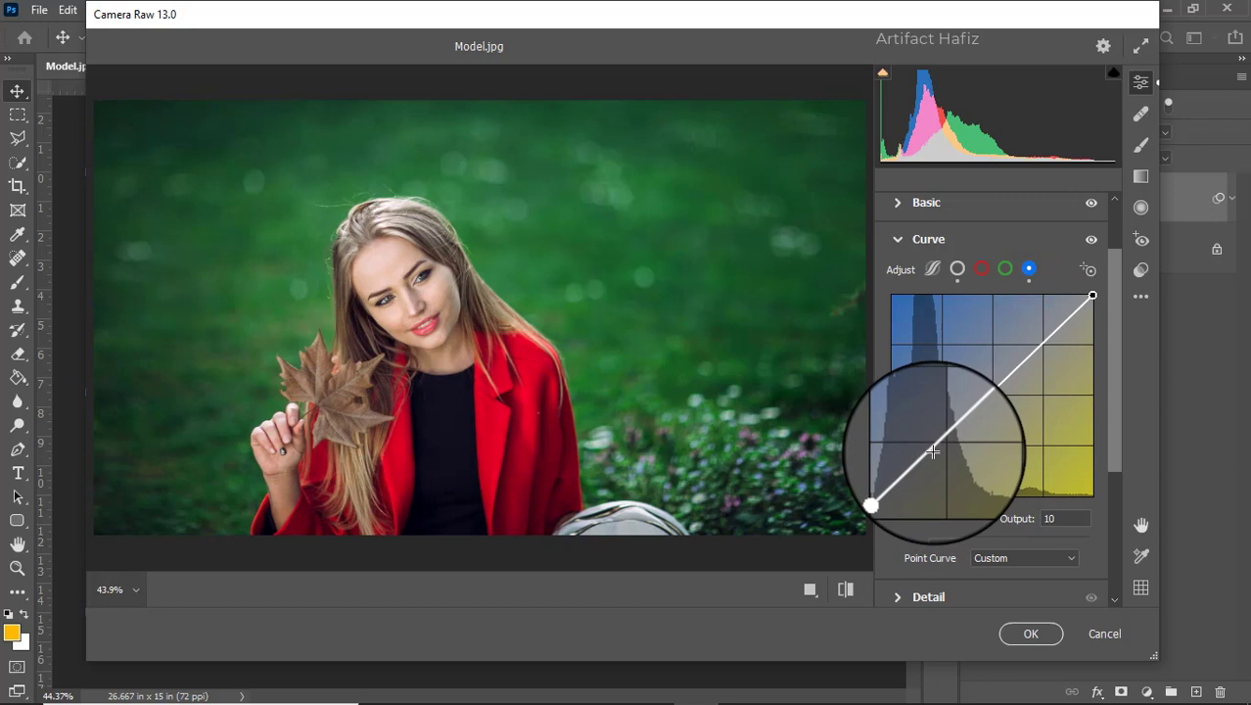
{"action": "scroll", "coordinate": [933, 451], "scroll_direction": "down", "scroll_amount": 3}
Add a little noise reduction in the Detail panel.
{"action": "left_click", "coordinate": [896, 465]}
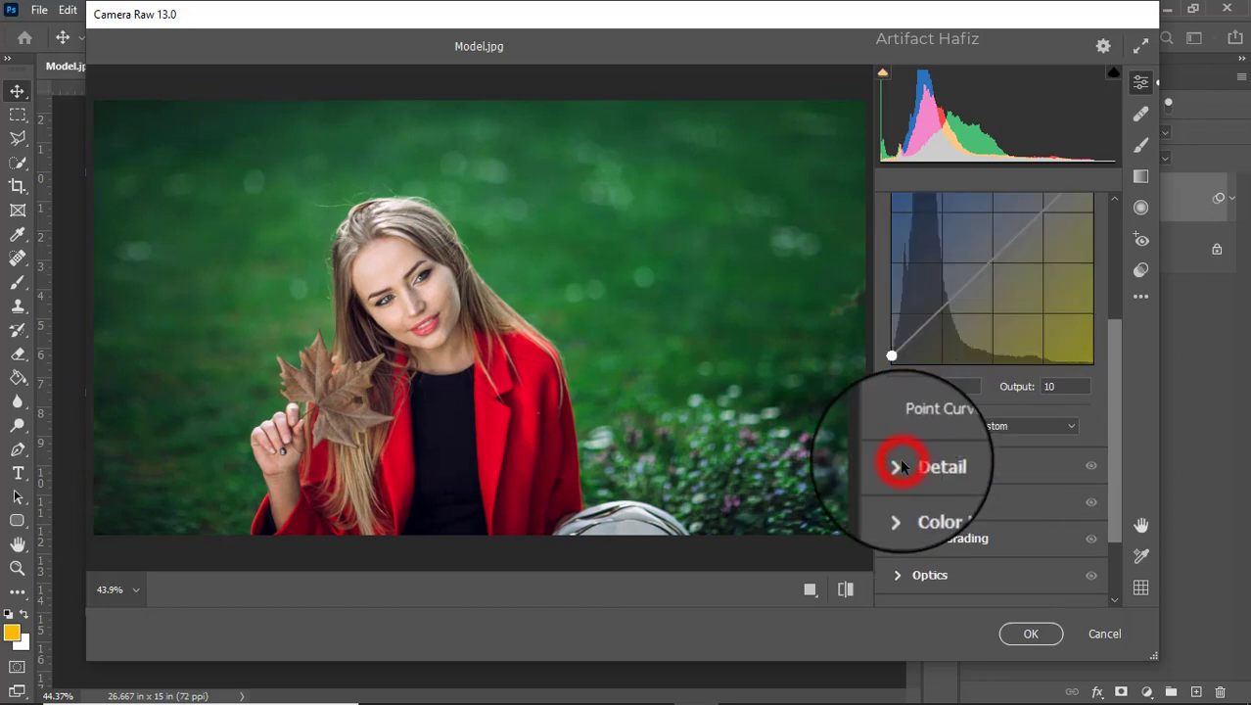
{"action": "left_click_drag", "start_coordinate": [886, 435], "coordinate": [893, 437]}
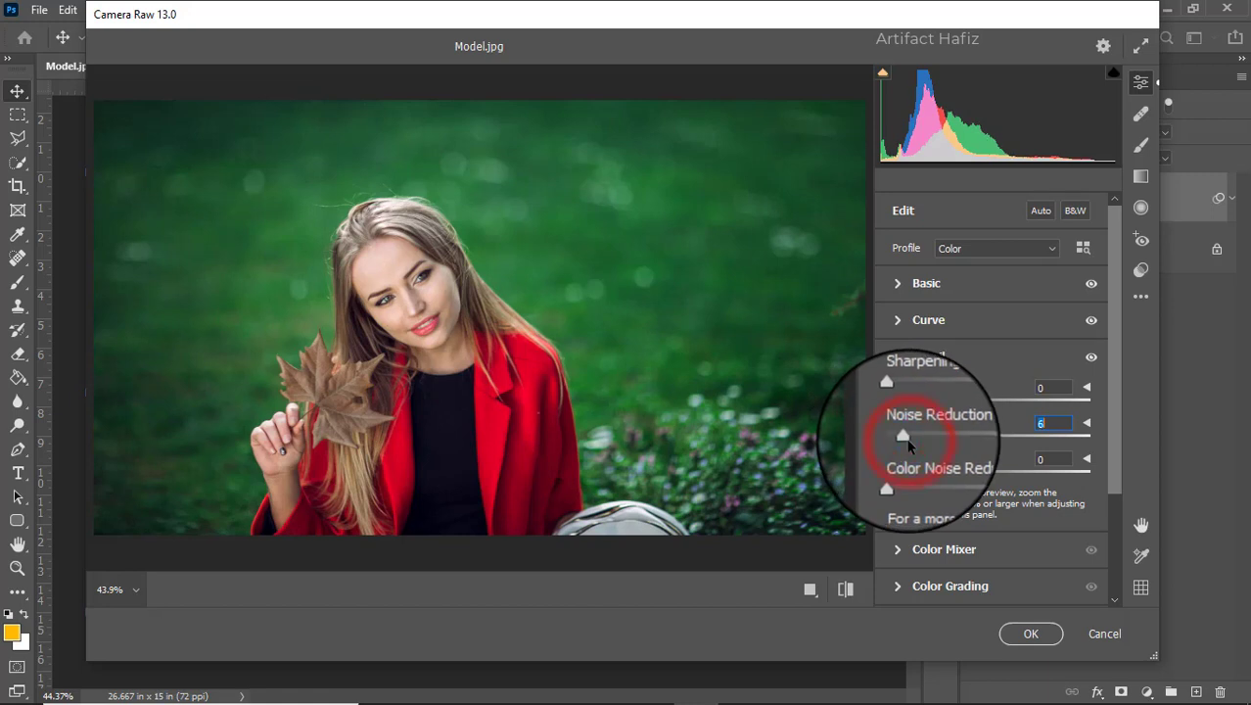
{"action": "scroll", "coordinate": [907, 441], "scroll_direction": "down", "scroll_amount": 2}
Boost Color Mixer saturation: Reds +14, Oranges +51, Yellows +28.
{"action": "left_click", "coordinate": [896, 460]}
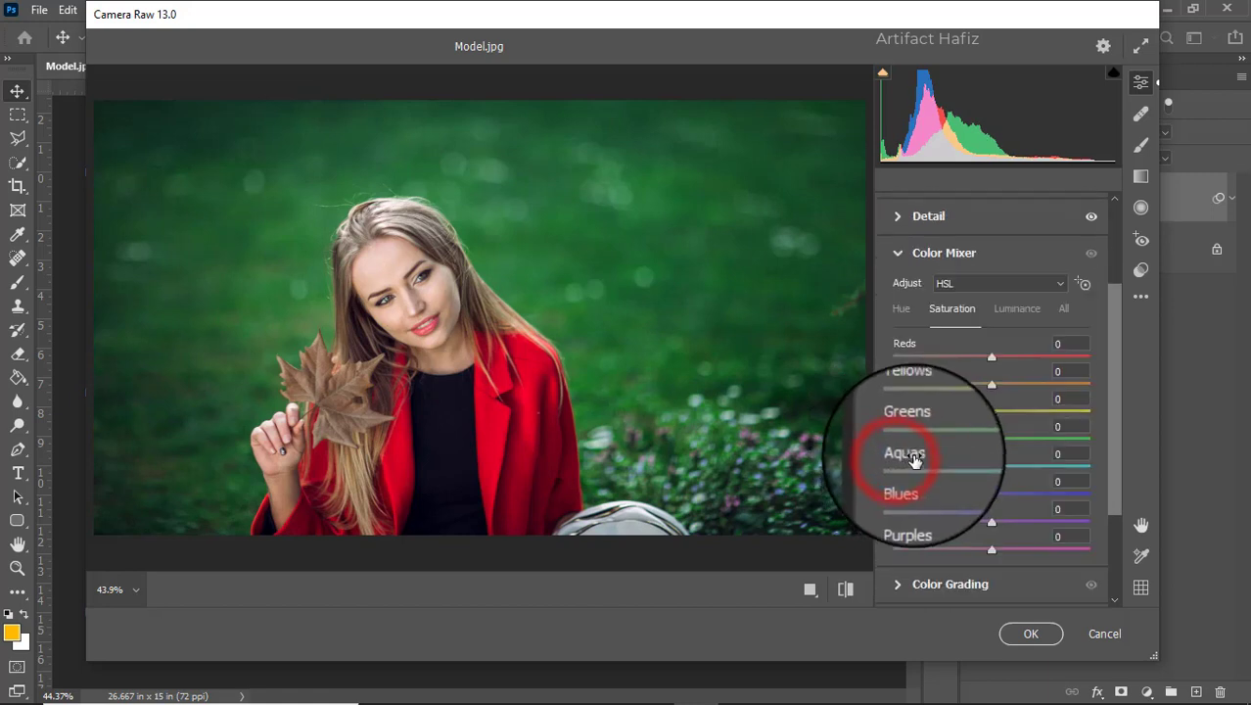
{"action": "left_click", "coordinate": [965, 308]}
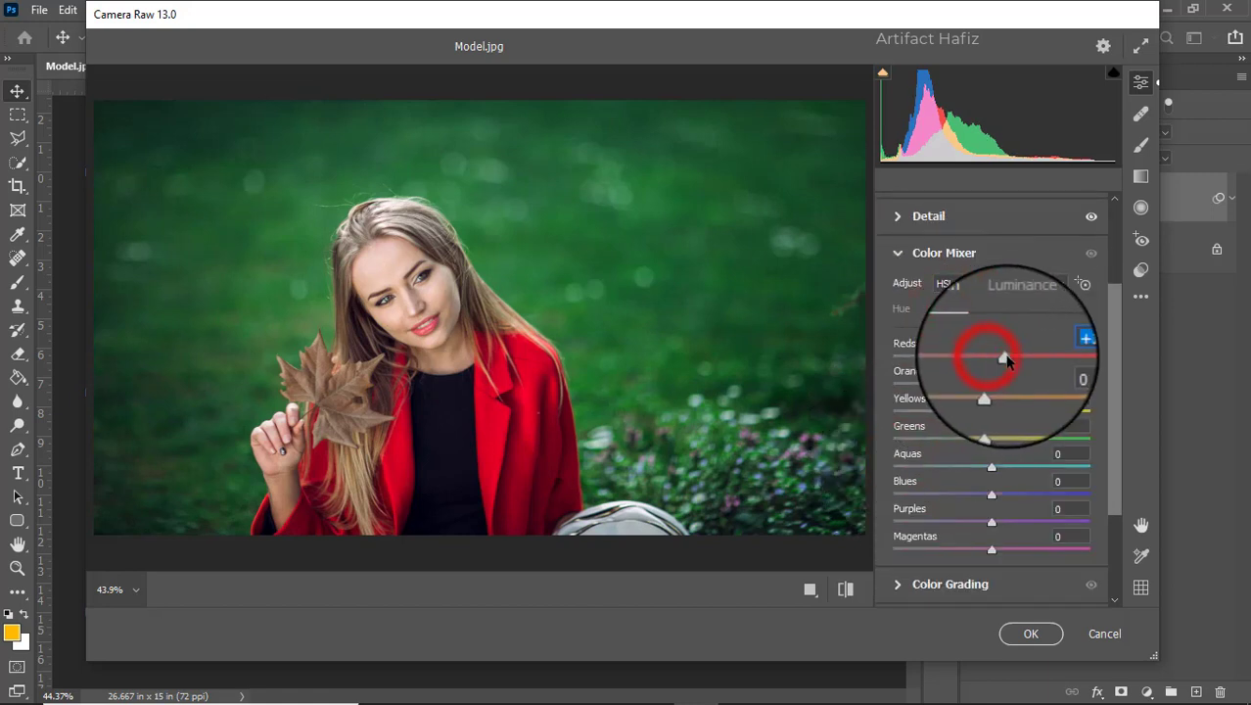
{"action": "mouse_move", "coordinate": [1005, 359]}
{"action": "left_mouse_down"}
{"action": "mouse_move", "coordinate": [1050, 385]}
{"action": "mouse_move", "coordinate": [865, 423]}
{"action": "left_mouse_up"}
{"action": "mouse_move", "coordinate": [1009, 411]}
{"action": "left_mouse_down"}
{"action": "mouse_move", "coordinate": [815, 426]}
{"action": "mouse_move", "coordinate": [1012, 419]}
{"action": "mouse_move", "coordinate": [913, 443]}
{"action": "mouse_move", "coordinate": [956, 443]}
{"action": "mouse_move", "coordinate": [937, 443]}
{"action": "mouse_move", "coordinate": [951, 466]}
{"action": "mouse_move", "coordinate": [942, 521]}
{"action": "left_mouse_up"}
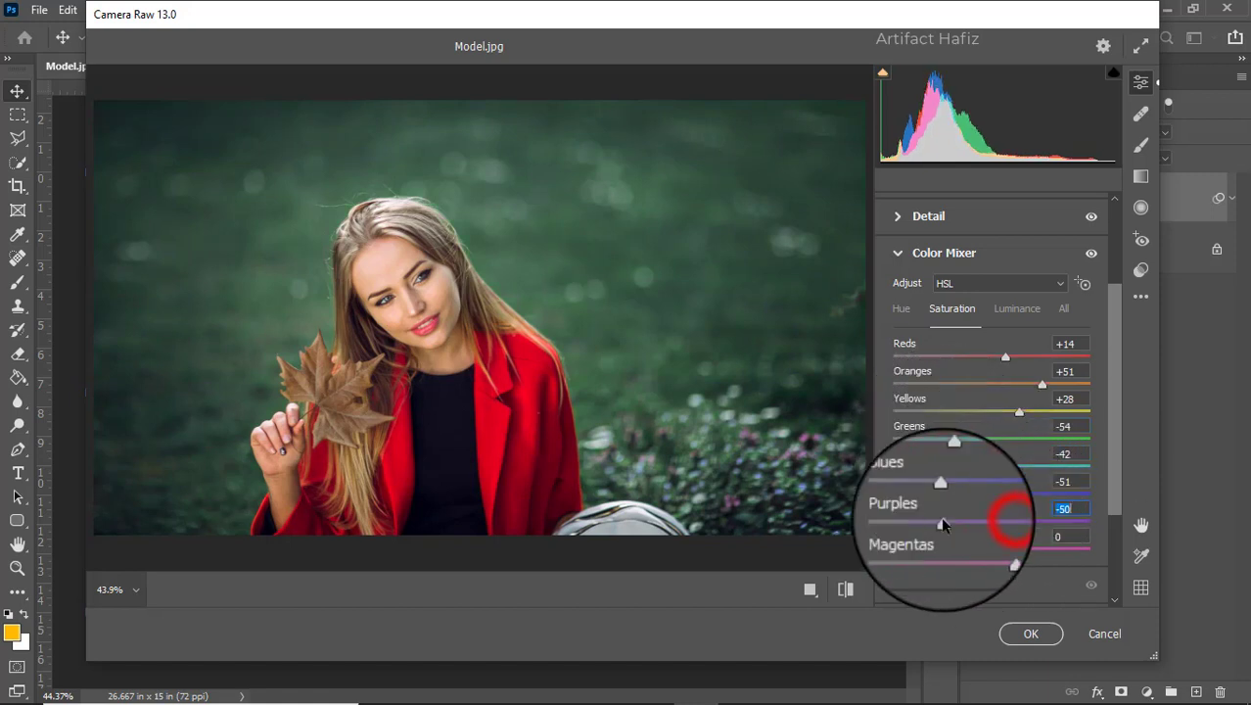
Raise Greens luminance to +27 and increase Aquas luminance.
{"action": "left_click", "coordinate": [1017, 309]}
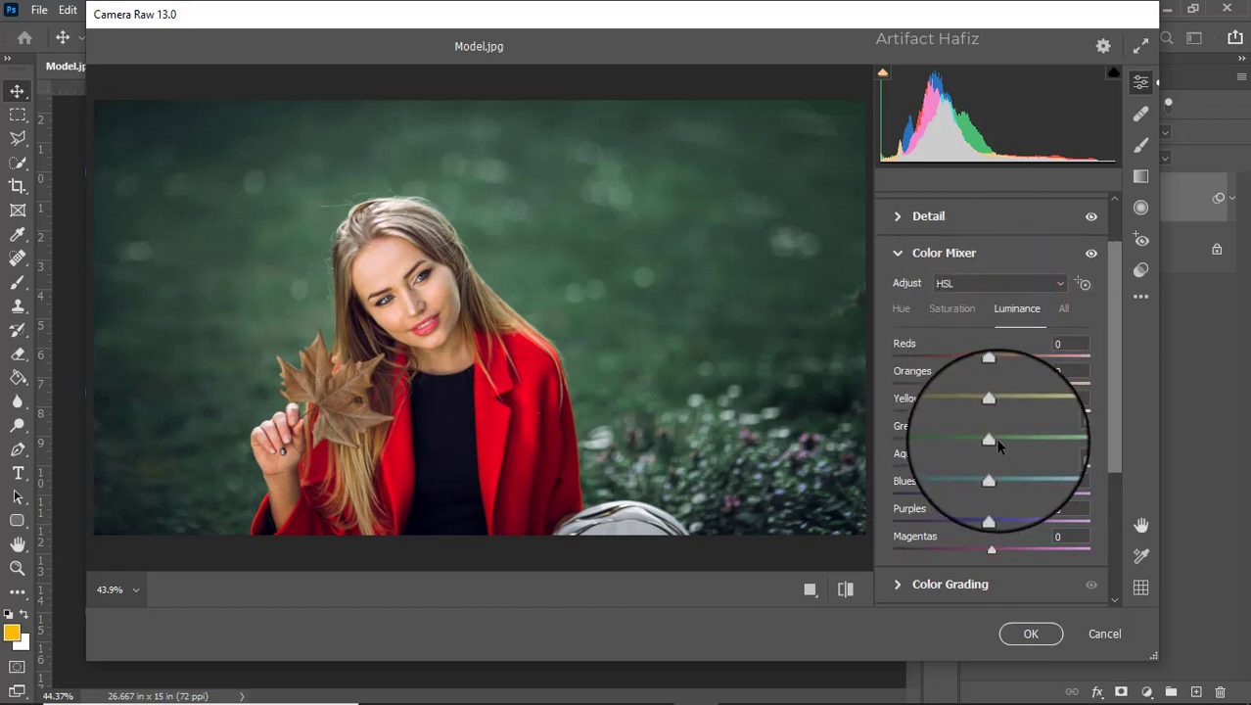
{"action": "left_click_drag", "start_coordinate": [992, 442], "coordinate": [1024, 443]}
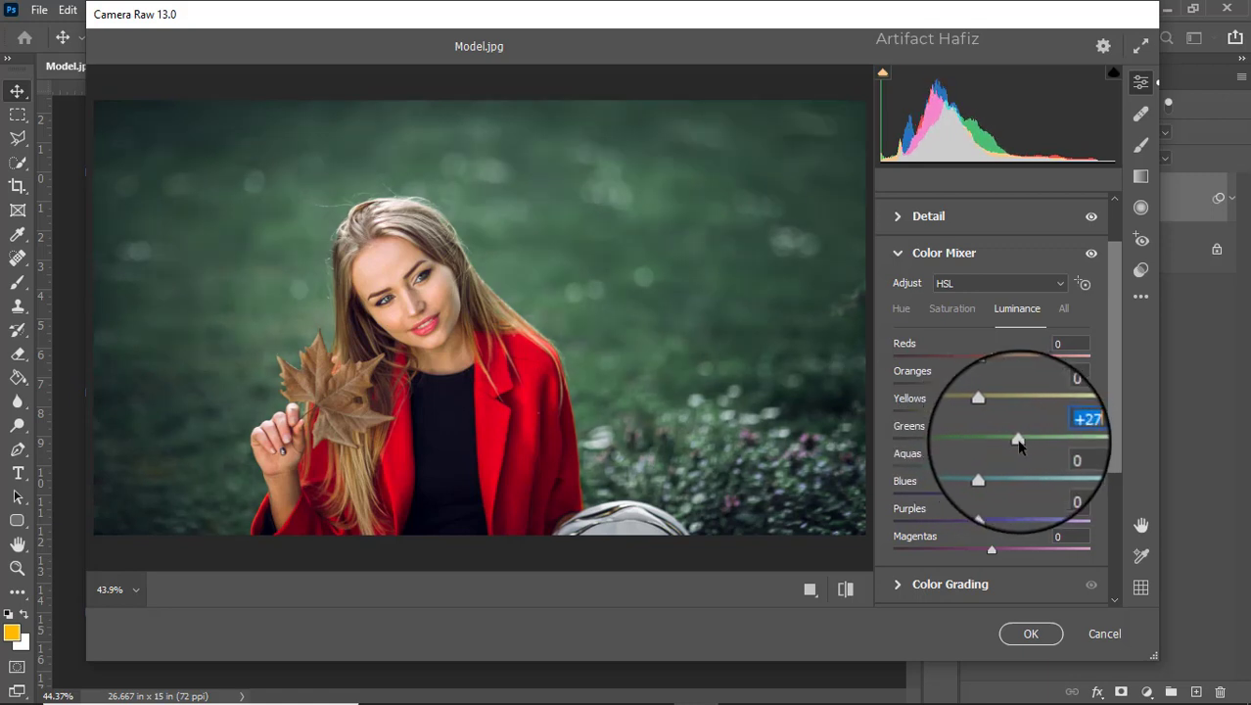
{"action": "left_click_drag", "start_coordinate": [983, 464], "coordinate": [1019, 468]}
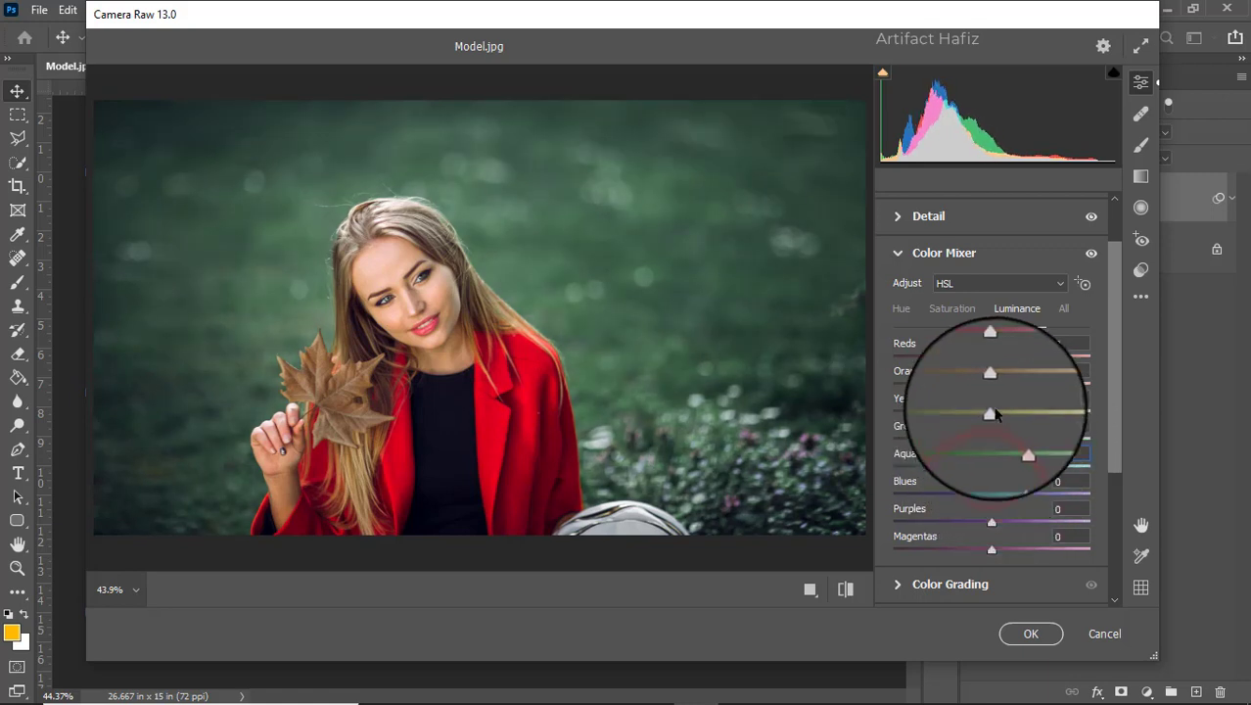
Set Greens hue to -100 and Yellows hue to +50 in the Color Mixer.
{"action": "left_click", "coordinate": [901, 308]}
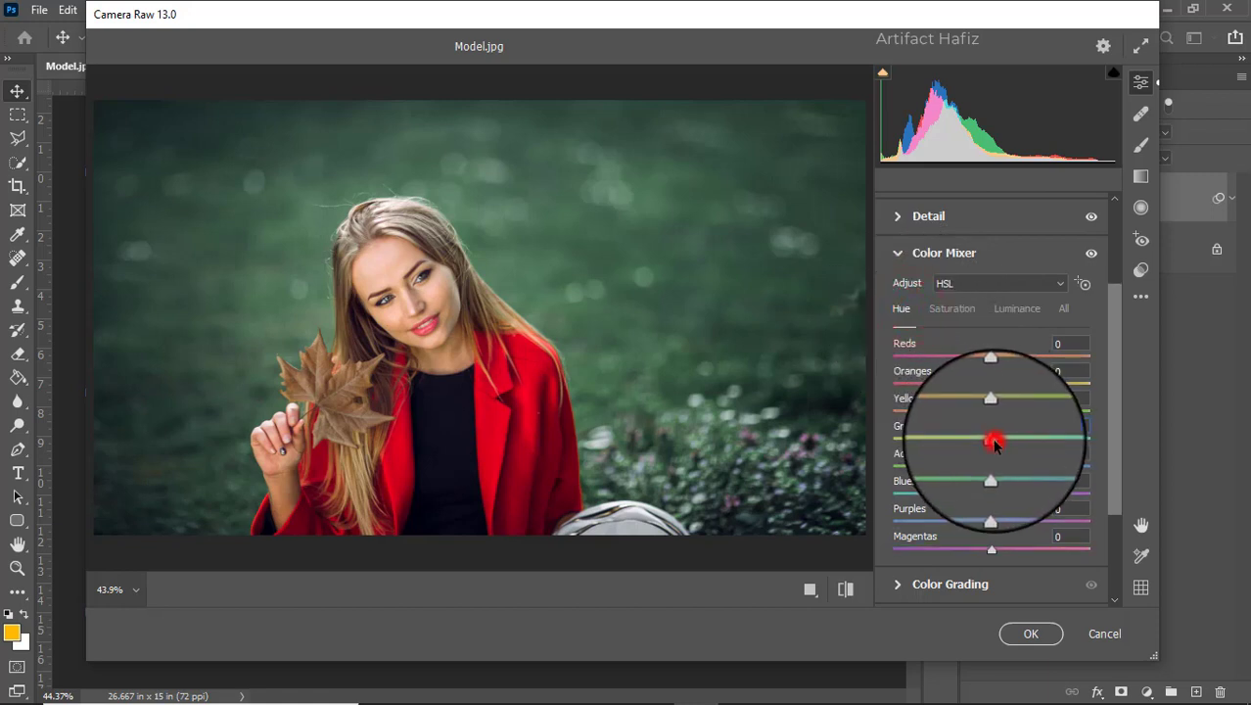
{"action": "left_click_drag", "start_coordinate": [995, 444], "coordinate": [851, 438]}
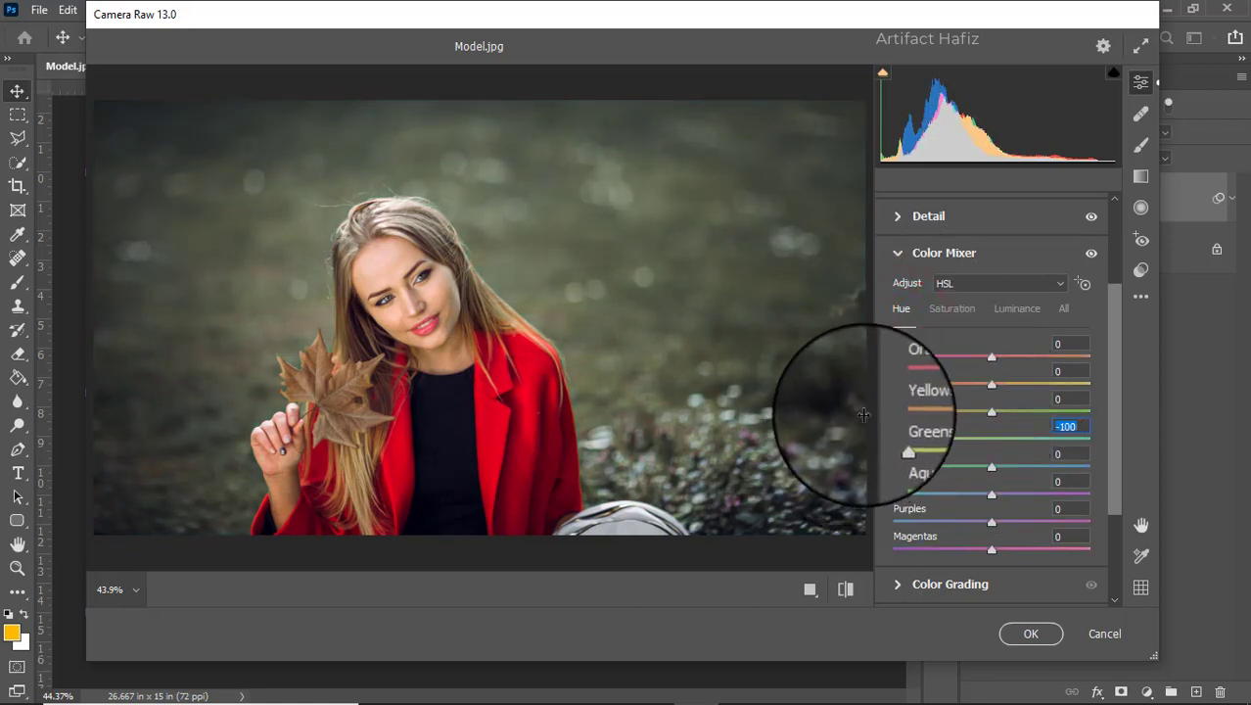
{"action": "scroll", "coordinate": [959, 405], "scroll_direction": "down", "scroll_amount": 2}
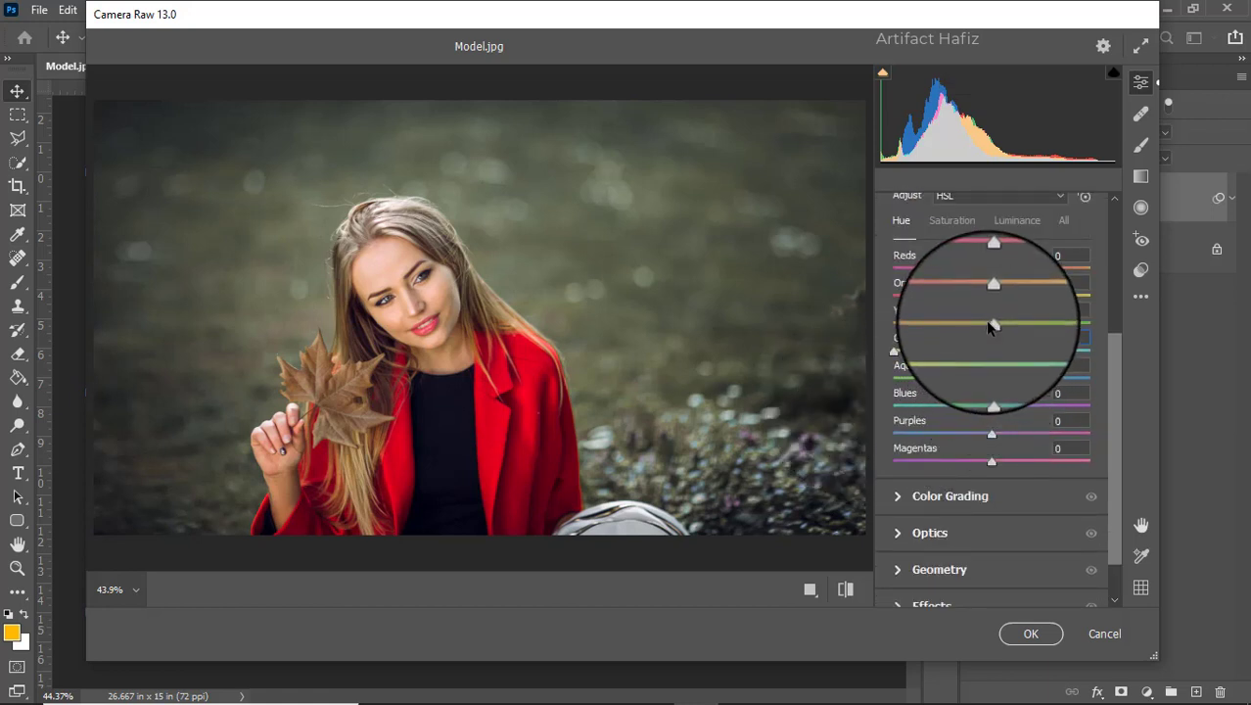
{"action": "mouse_move", "coordinate": [994, 314]}
{"action": "left_mouse_down"}
{"action": "mouse_move", "coordinate": [1042, 315]}
{"action": "mouse_move", "coordinate": [986, 332]}
{"action": "left_mouse_up"}
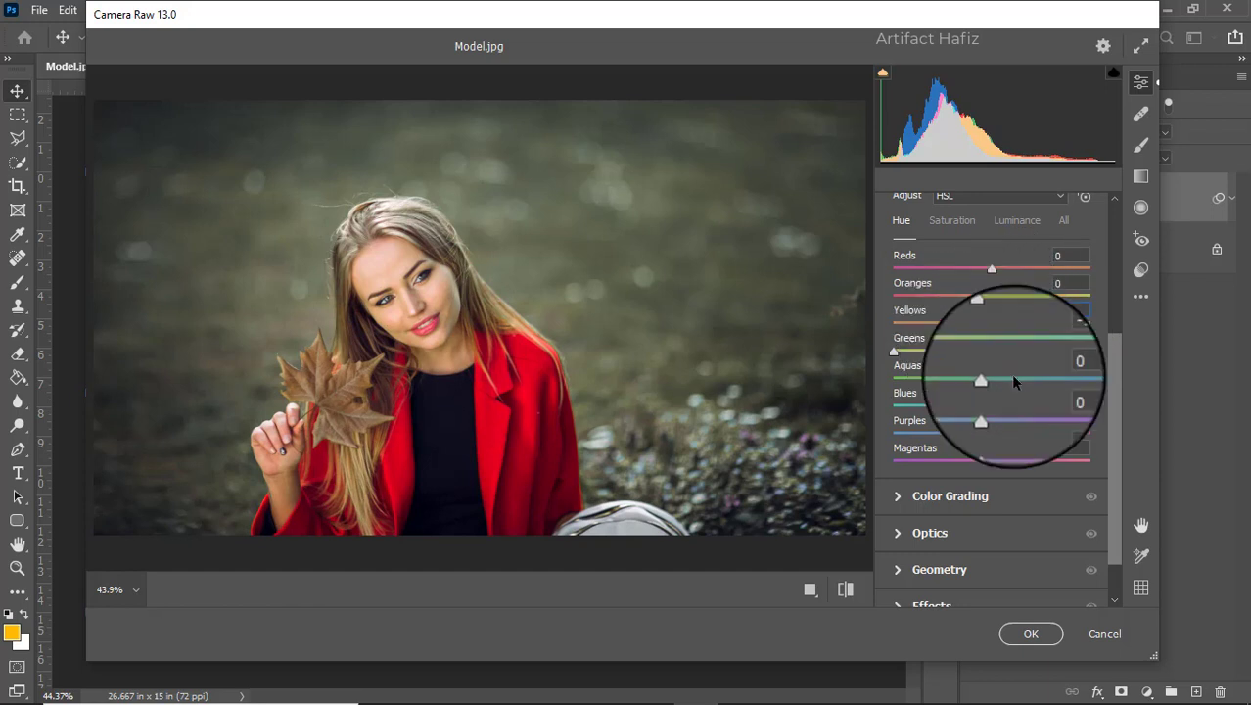
{"action": "scroll", "coordinate": [928, 401], "scroll_direction": "down", "scroll_amount": 1}
{"action": "left_click", "coordinate": [925, 438]}
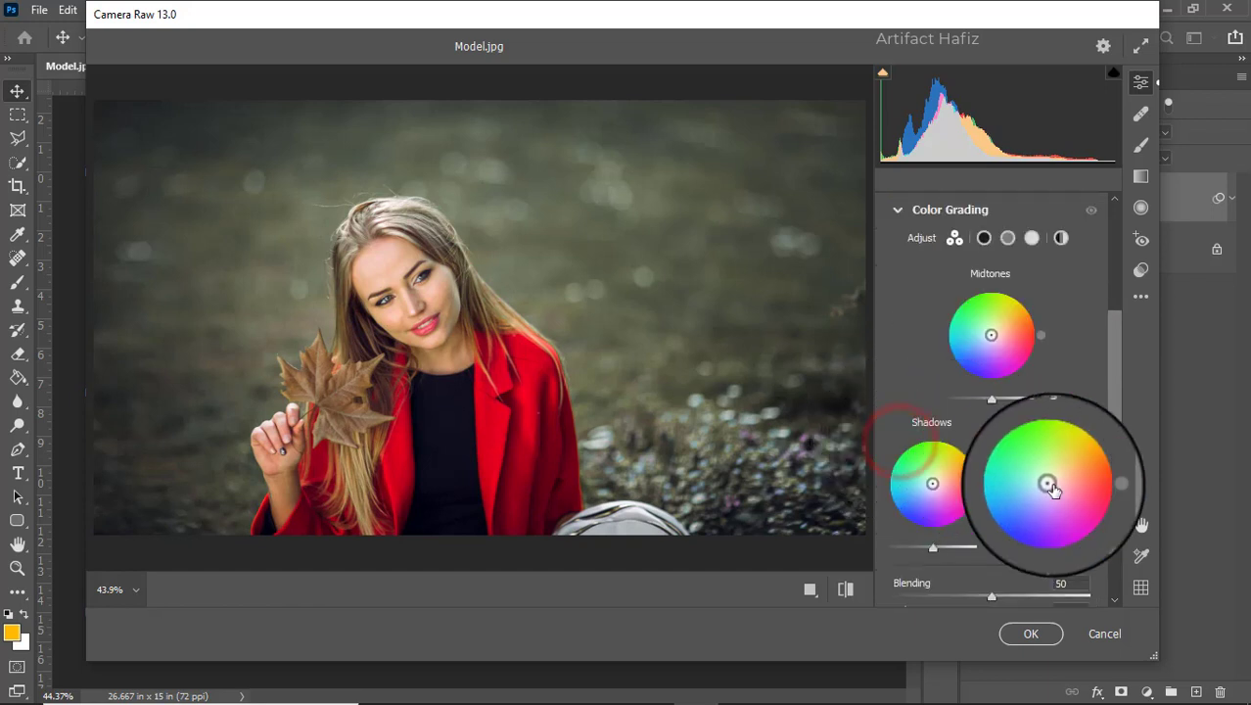
Tint highlights orange (H 32, S 21) and shadows blue-teal (H 204, S 15).
{"action": "left_click_drag", "start_coordinate": [1051, 484], "coordinate": [1055, 479]}
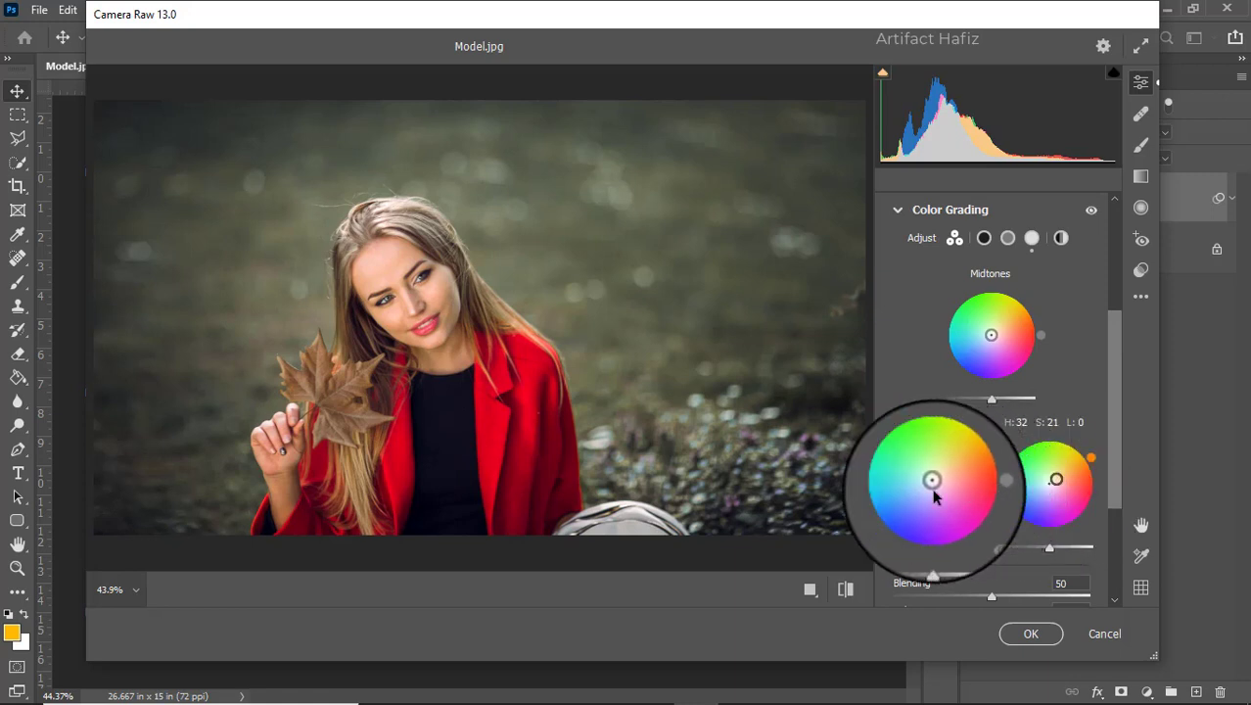
{"action": "left_click_drag", "start_coordinate": [933, 489], "coordinate": [897, 514]}
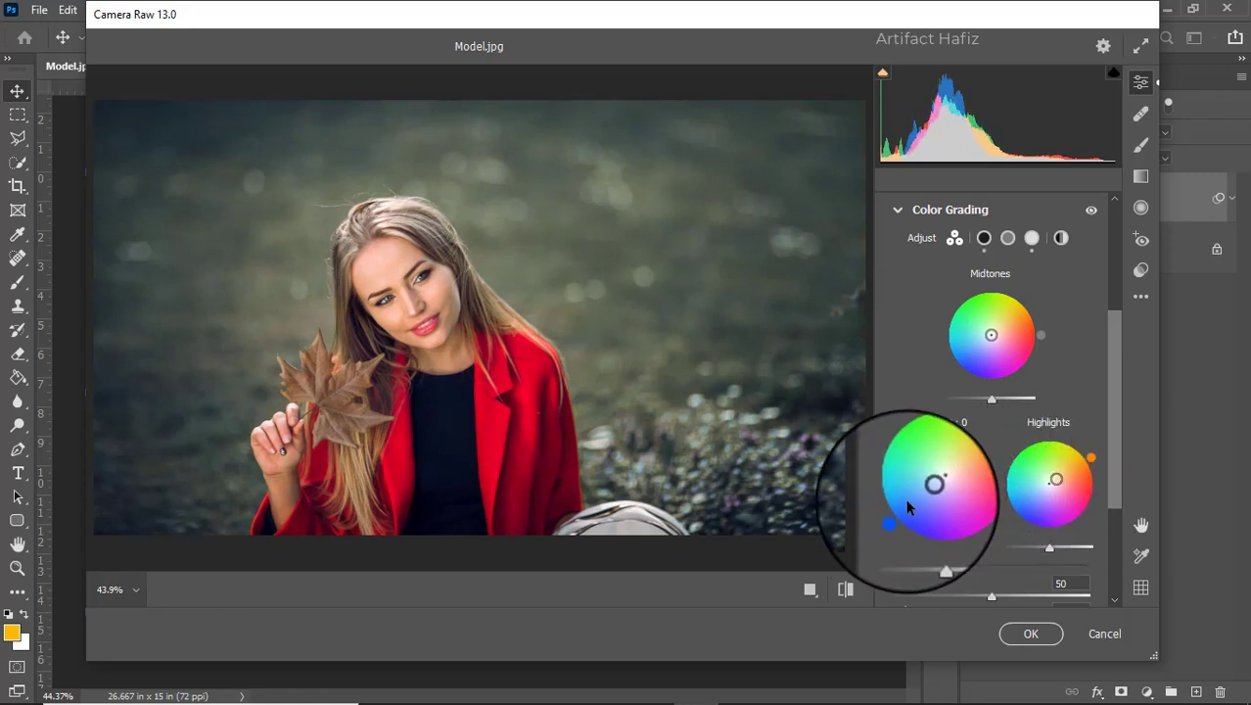
{"action": "mouse_move", "coordinate": [897, 514]}
{"action": "left_mouse_down"}
{"action": "mouse_move", "coordinate": [902, 479]}
{"action": "mouse_move", "coordinate": [901, 494]}
{"action": "mouse_move", "coordinate": [925, 492]}
{"action": "left_mouse_up"}
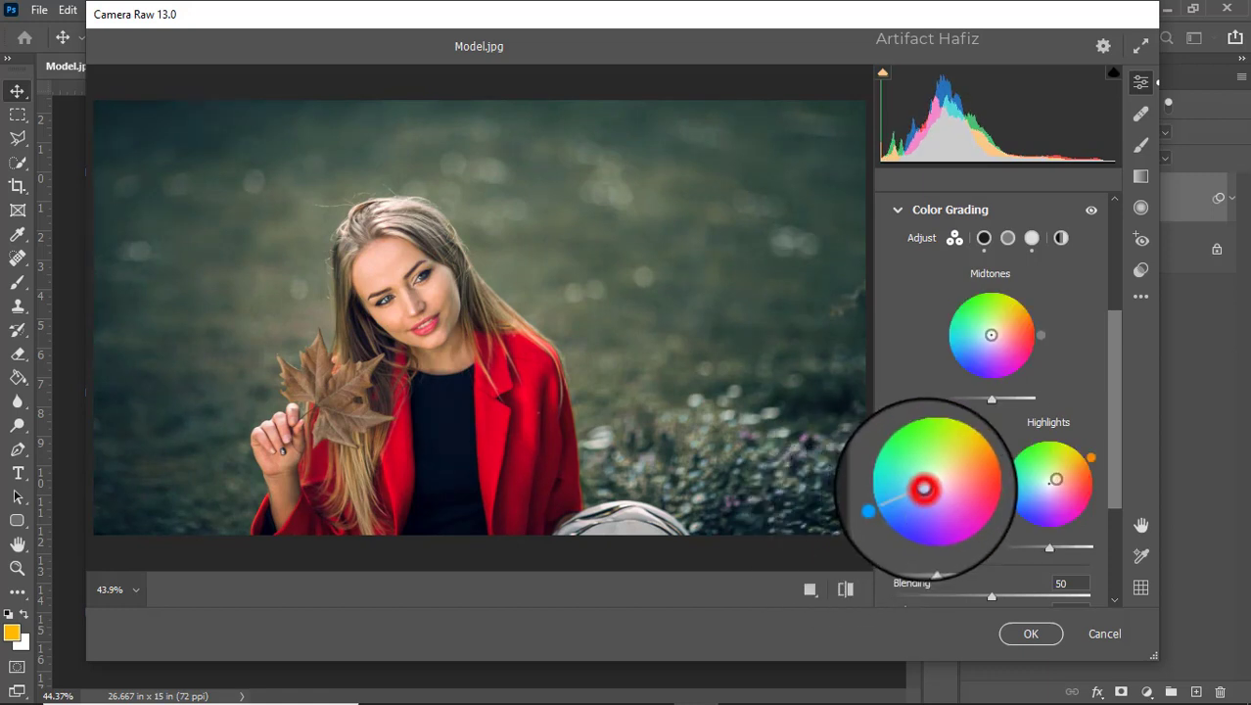
{"action": "scroll", "coordinate": [975, 447], "scroll_direction": "down", "scroll_amount": 3}
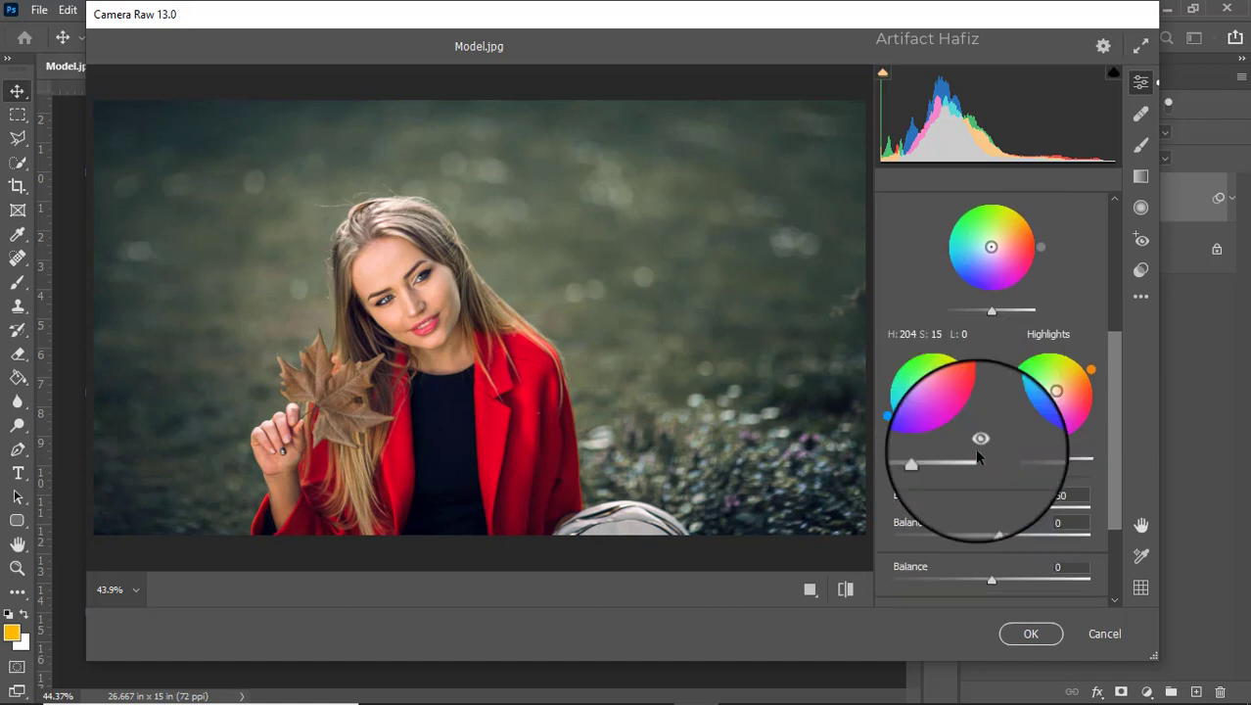
{"action": "scroll", "coordinate": [974, 447], "scroll_direction": "down", "scroll_amount": 2}
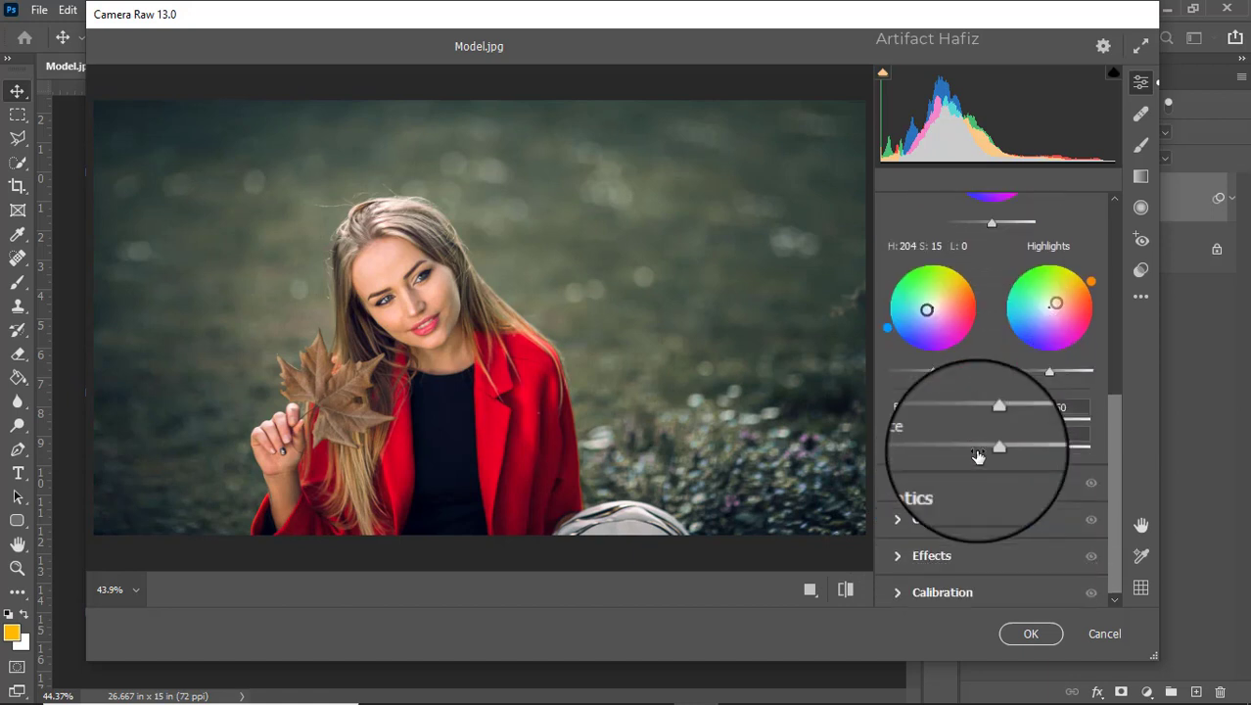
Set calibration Red Primary Saturation -17, Green +7, raise Blue, and apply the filter.
{"action": "left_click", "coordinate": [897, 594]}
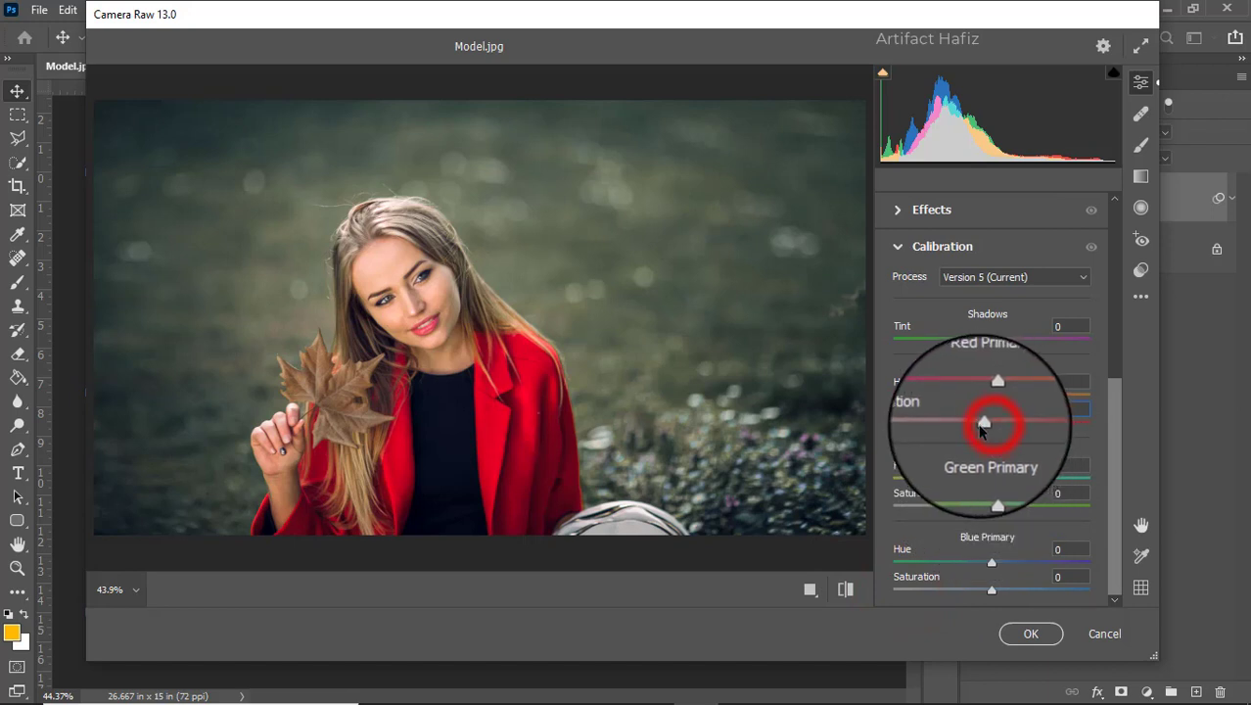
{"action": "mouse_move", "coordinate": [971, 425]}
{"action": "left_mouse_down"}
{"action": "mouse_move", "coordinate": [918, 442]}
{"action": "mouse_move", "coordinate": [1014, 456]}
{"action": "left_mouse_up"}
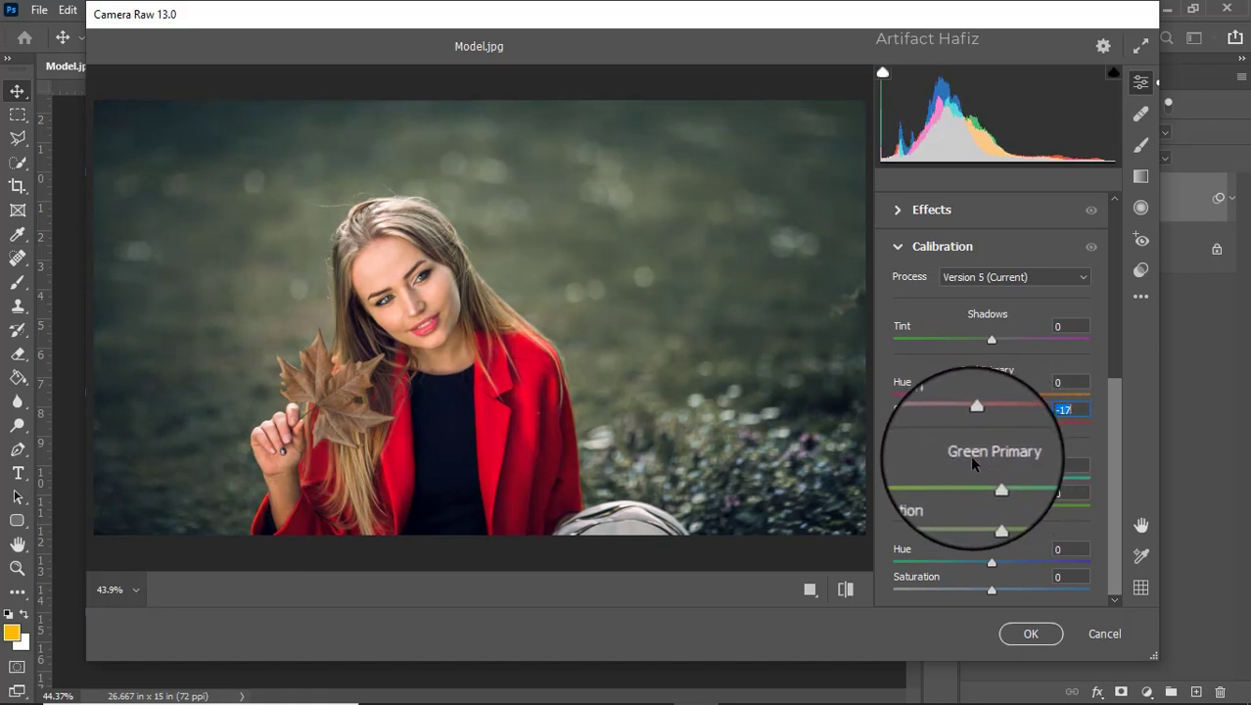
{"action": "left_click", "coordinate": [992, 508]}
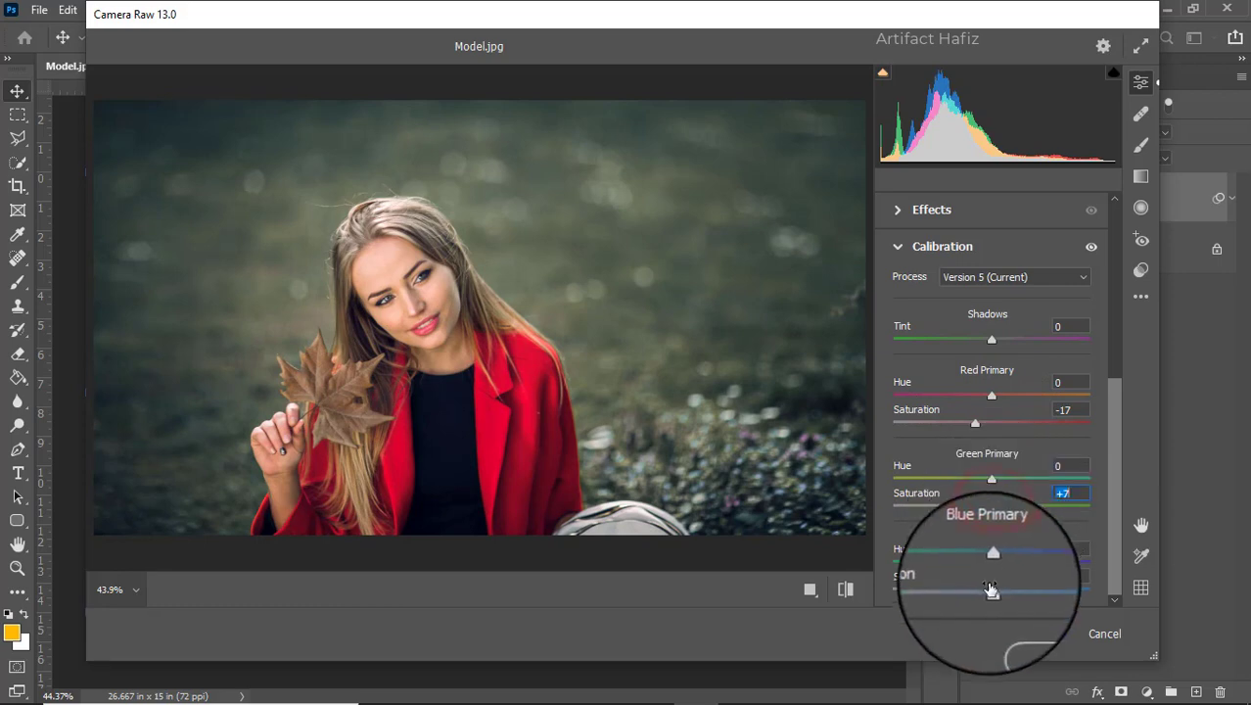
{"action": "left_click", "coordinate": [992, 590]}
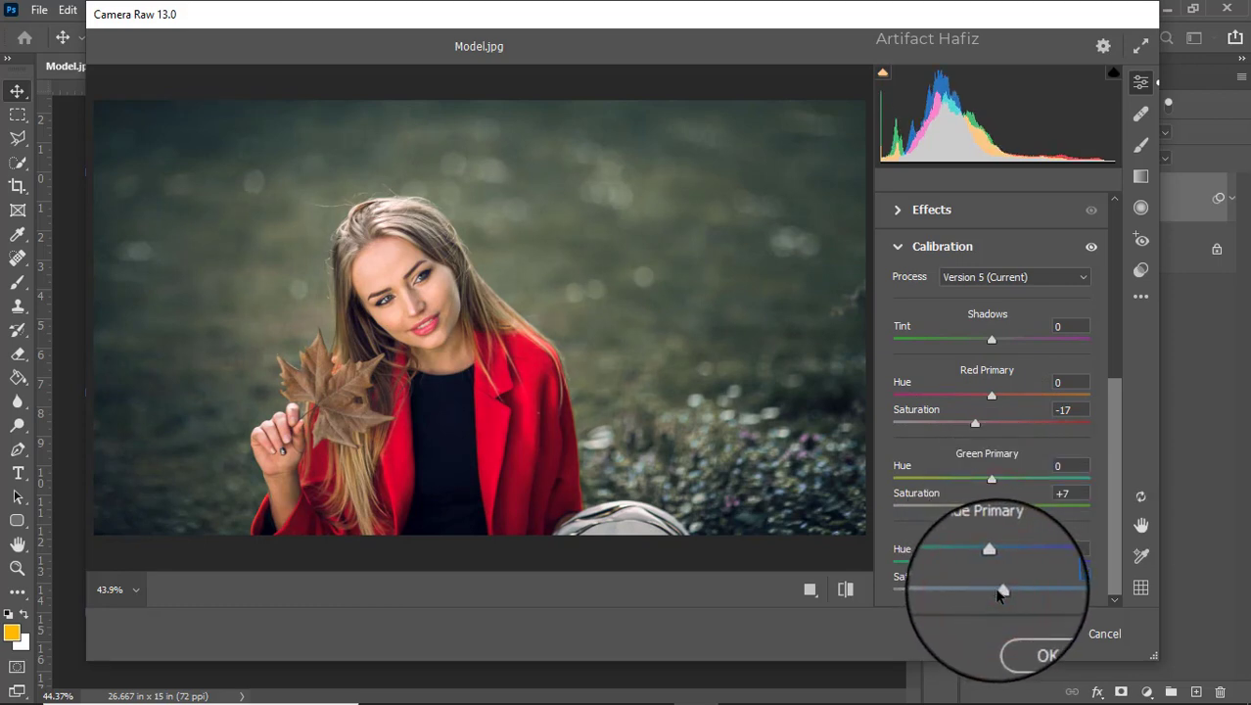
{"action": "left_click_drag", "start_coordinate": [1001, 592], "coordinate": [1028, 593]}
{"action": "left_click", "coordinate": [1021, 636]}
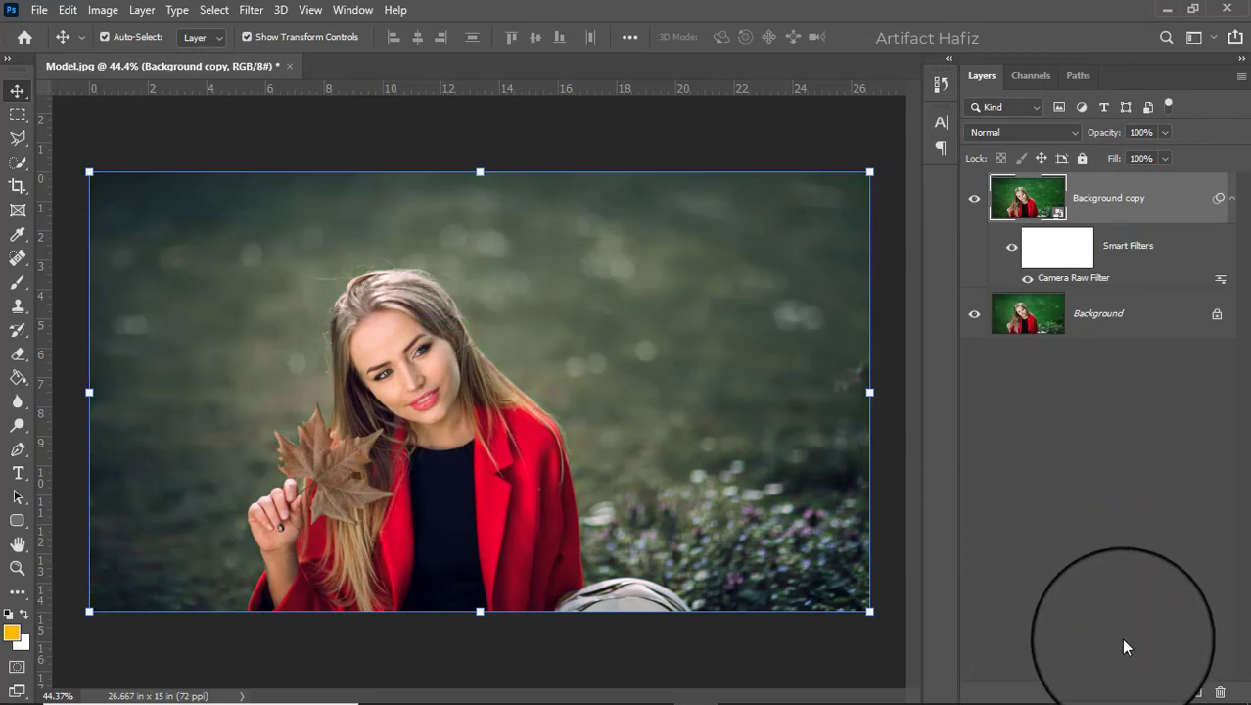
Add a Color Lookup layer using Fuji F125 Kodak 2395 at 37% opacity.
{"action": "left_click", "coordinate": [1146, 693]}
{"action": "left_click", "coordinate": [1140, 582]}
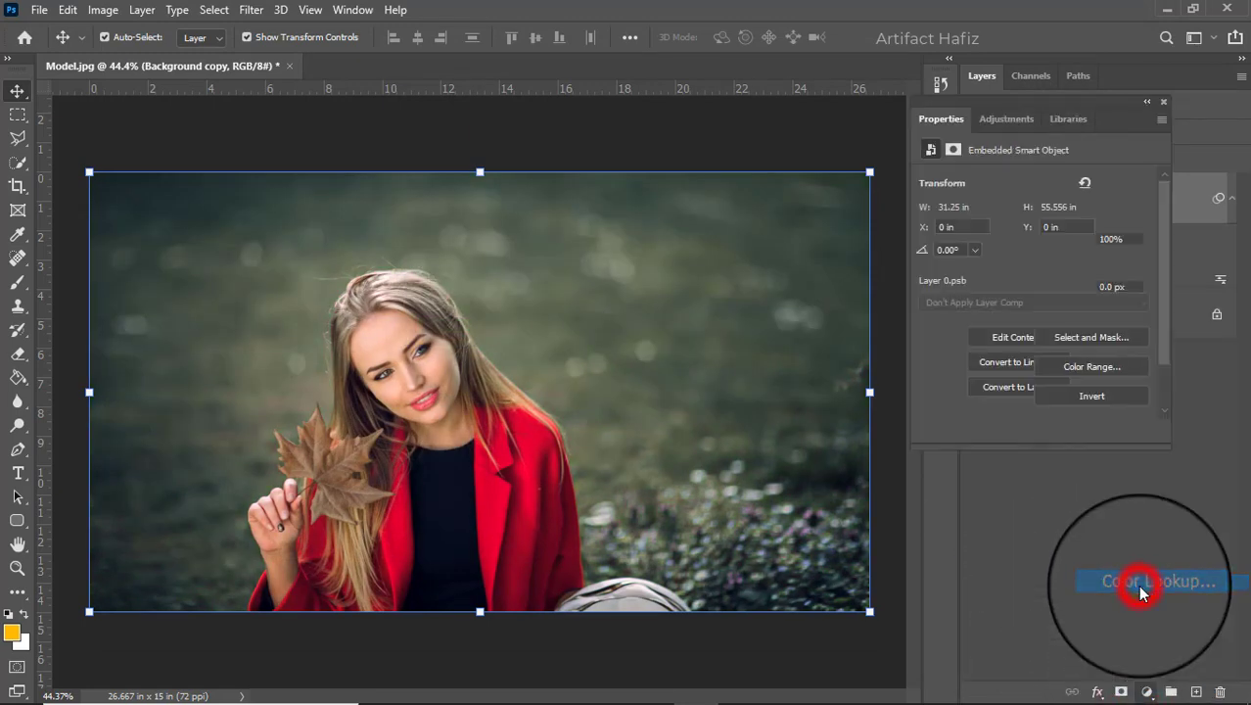
{"action": "left_click", "coordinate": [1030, 182]}
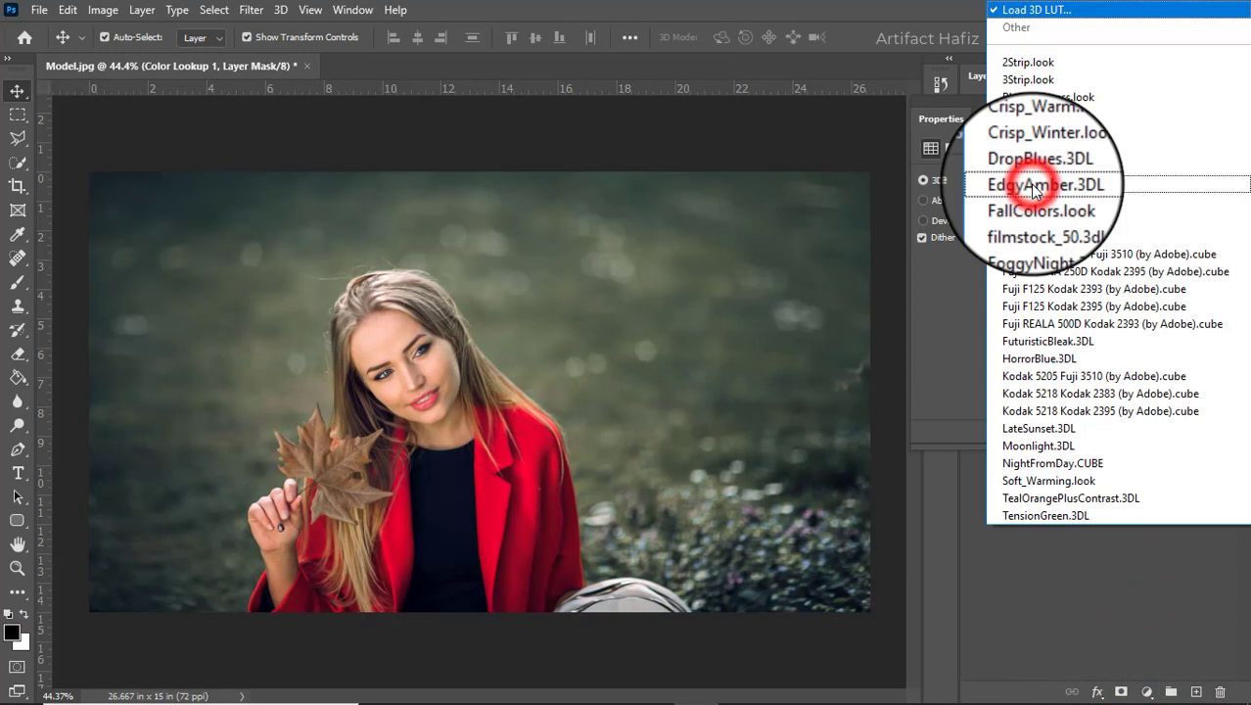
{"action": "left_click", "coordinate": [1049, 309]}
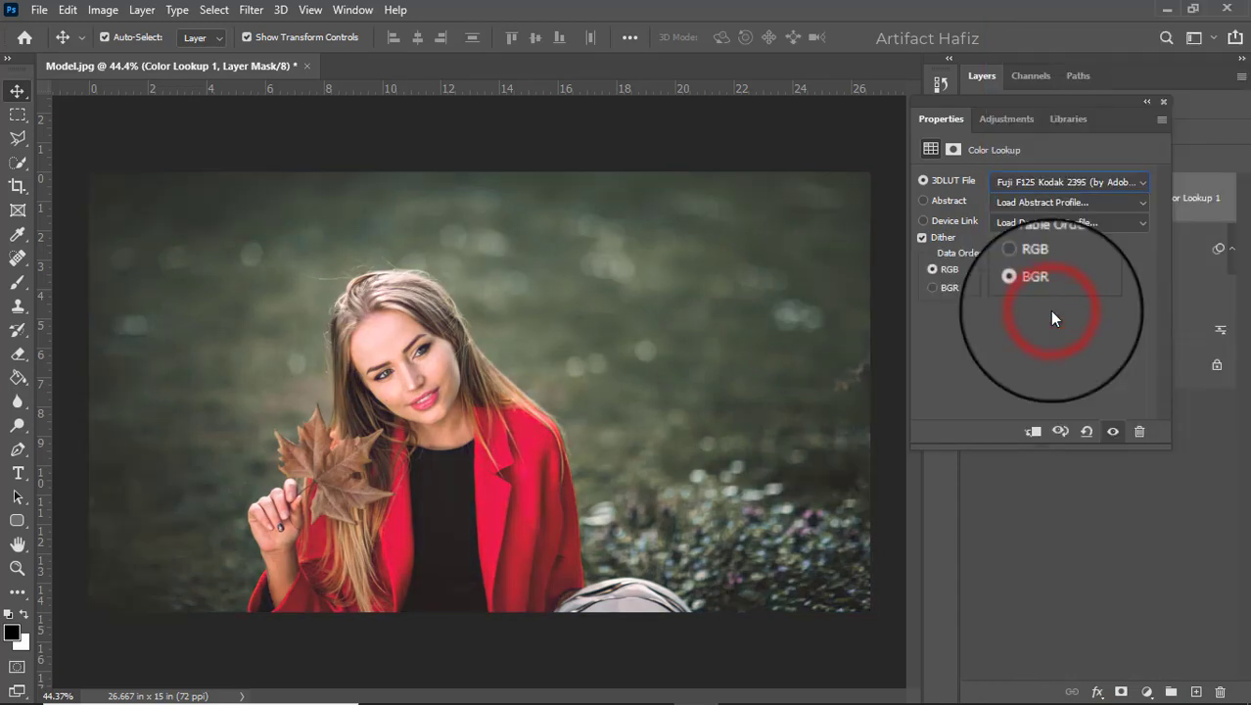
{"action": "left_click", "coordinate": [1162, 101]}
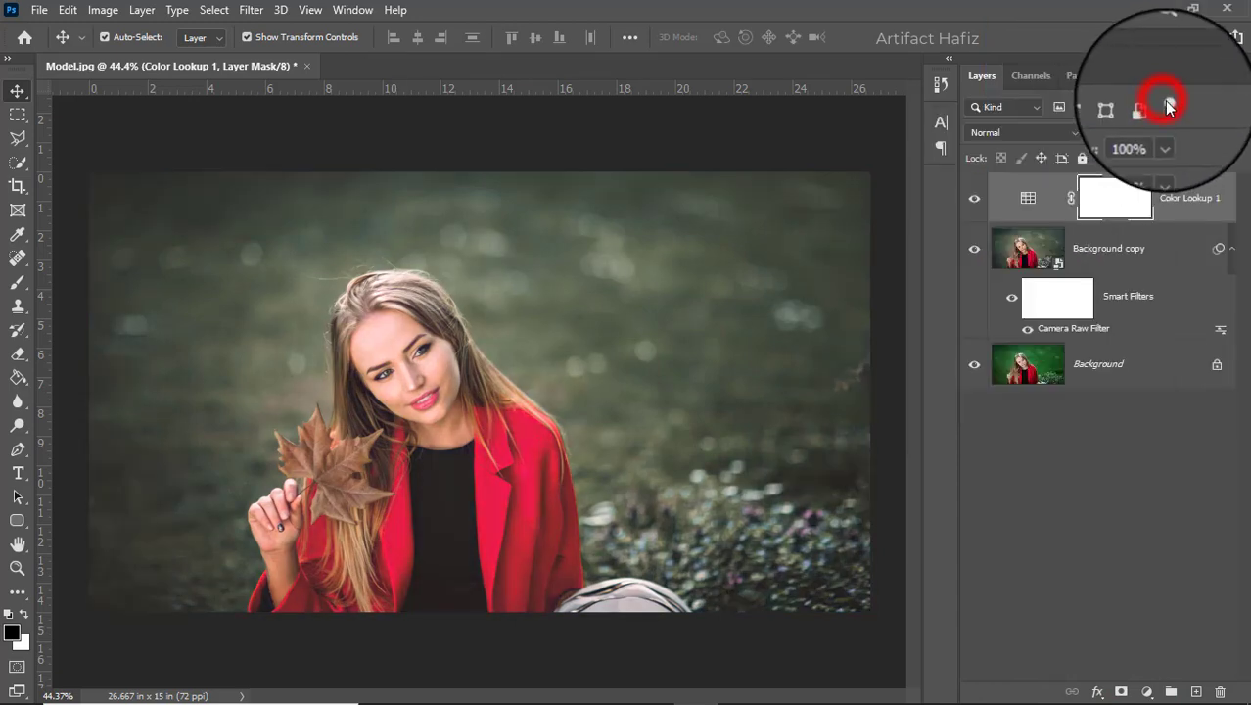
{"action": "left_click", "coordinate": [1165, 138]}
{"action": "left_click_drag", "start_coordinate": [1173, 153], "coordinate": [1112, 159]}
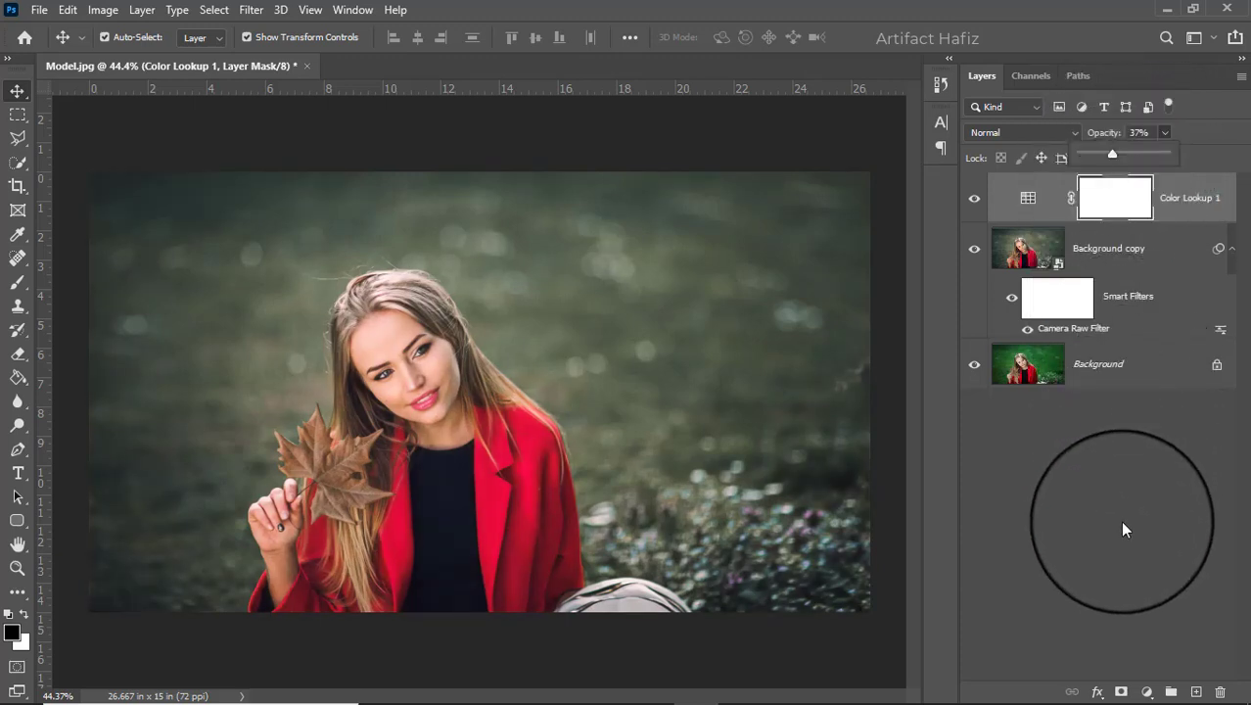
Add a Brightness/Contrast layer with Brightness -9.
{"action": "left_click", "coordinate": [1149, 693]}
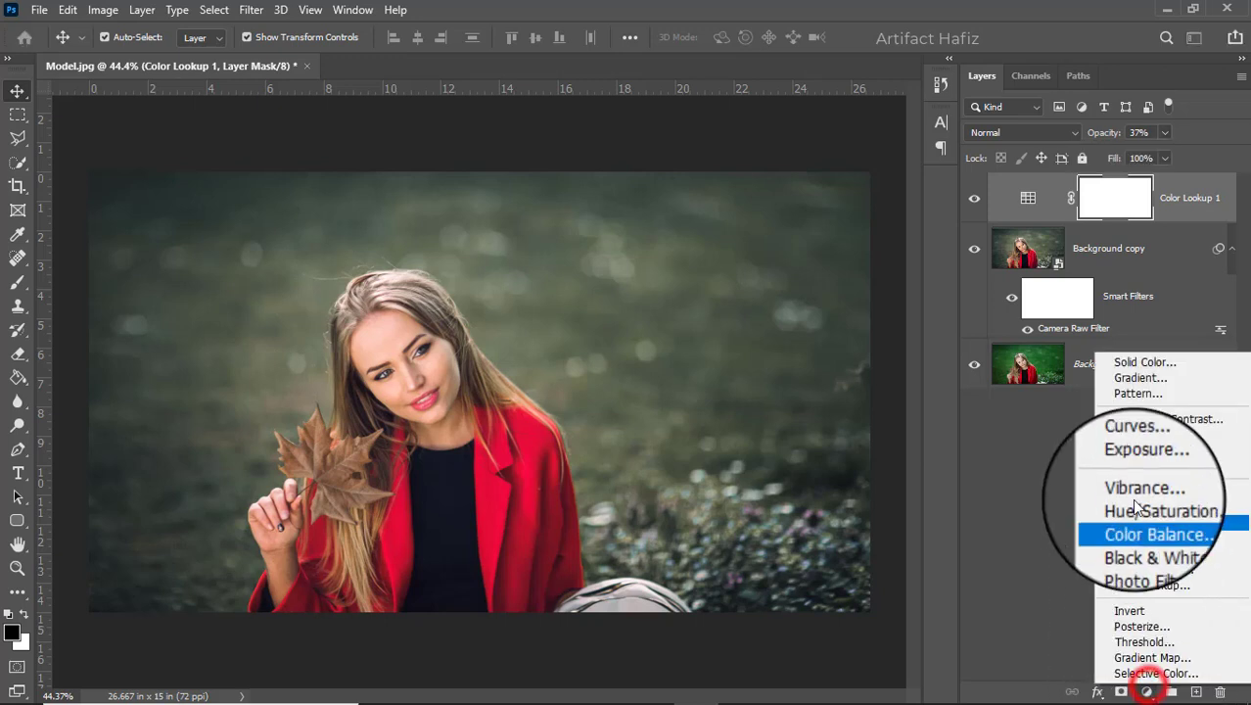
{"action": "left_click", "coordinate": [1124, 416]}
{"action": "mouse_move", "coordinate": [1035, 231]}
{"action": "left_mouse_down"}
{"action": "mouse_move", "coordinate": [1014, 233]}
{"action": "mouse_move", "coordinate": [1026, 235]}
{"action": "left_mouse_up"}
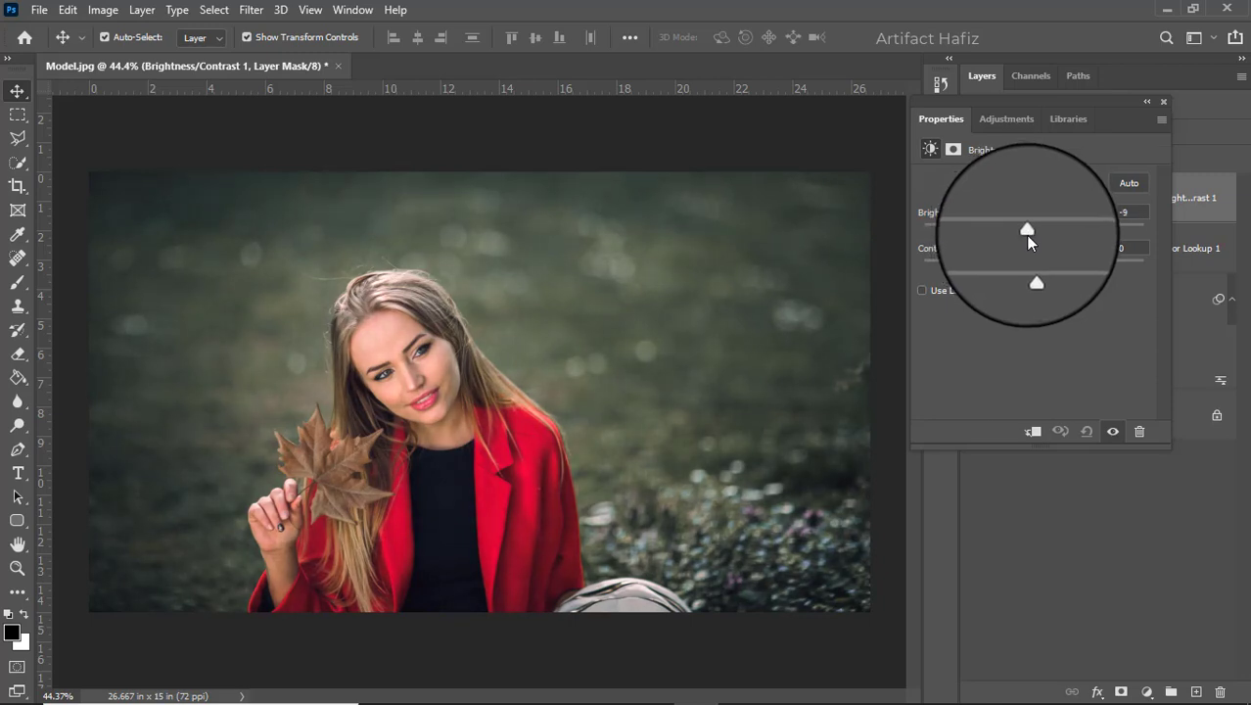
{"action": "left_click", "coordinate": [1164, 104]}
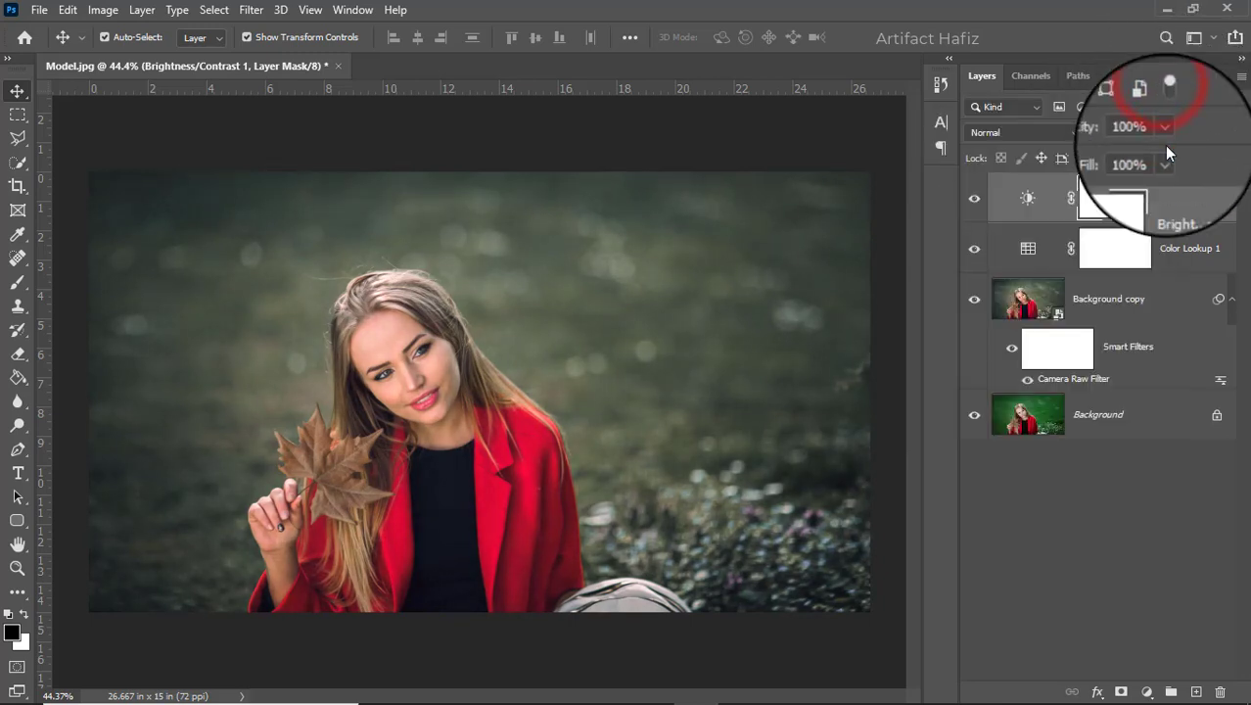
{"action": "left_click", "coordinate": [1148, 693]}
Add a second Color Lookup layer using the Soft_Warming.look LUT.
{"action": "left_click", "coordinate": [1141, 599]}
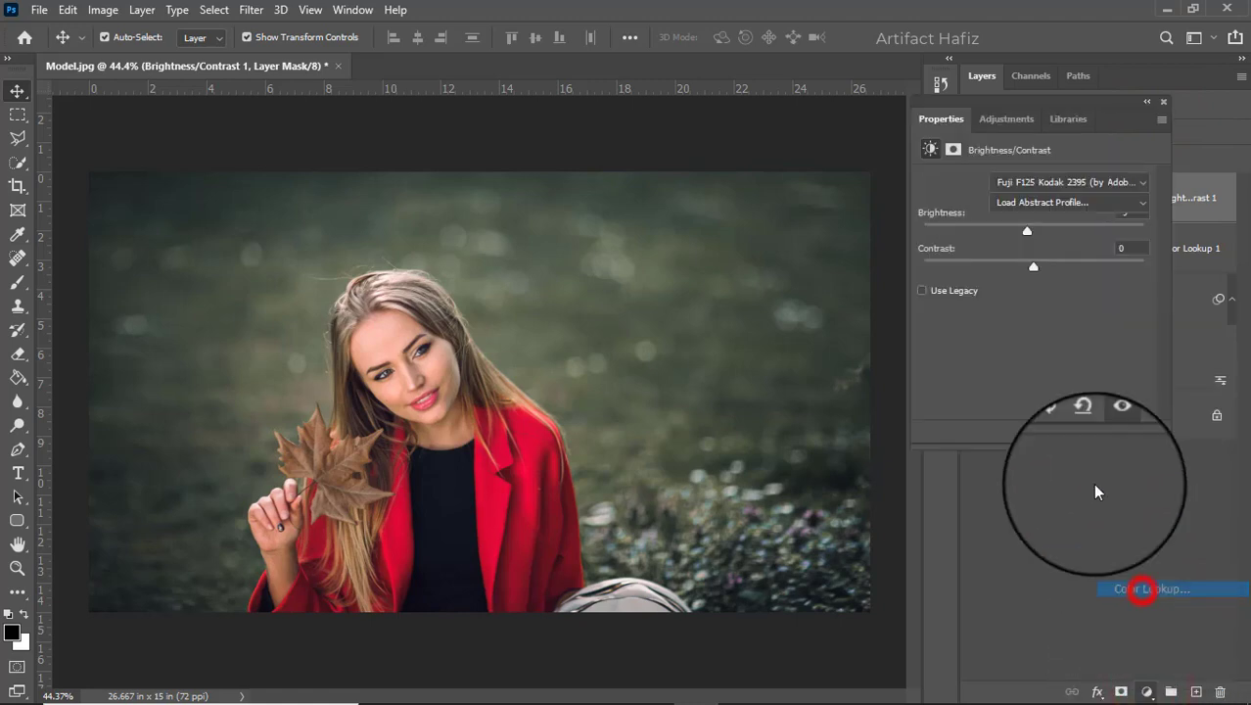
{"action": "left_click", "coordinate": [1015, 182]}
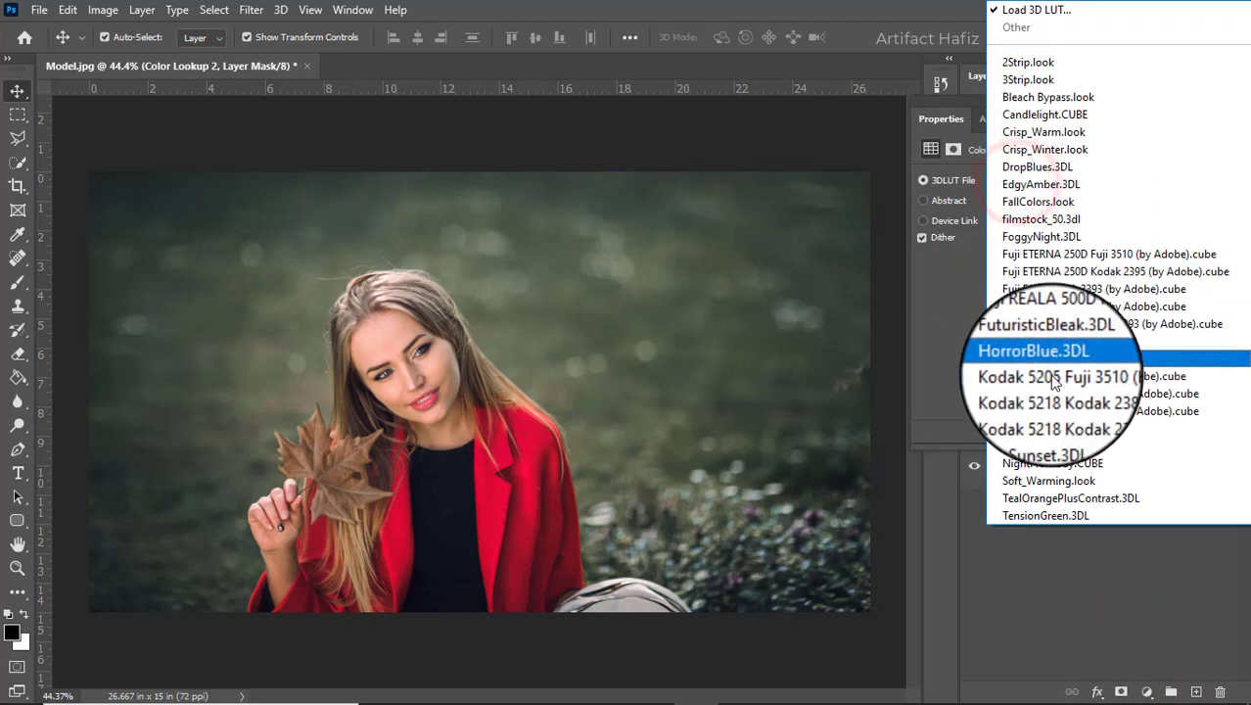
{"action": "left_click", "coordinate": [1057, 483]}
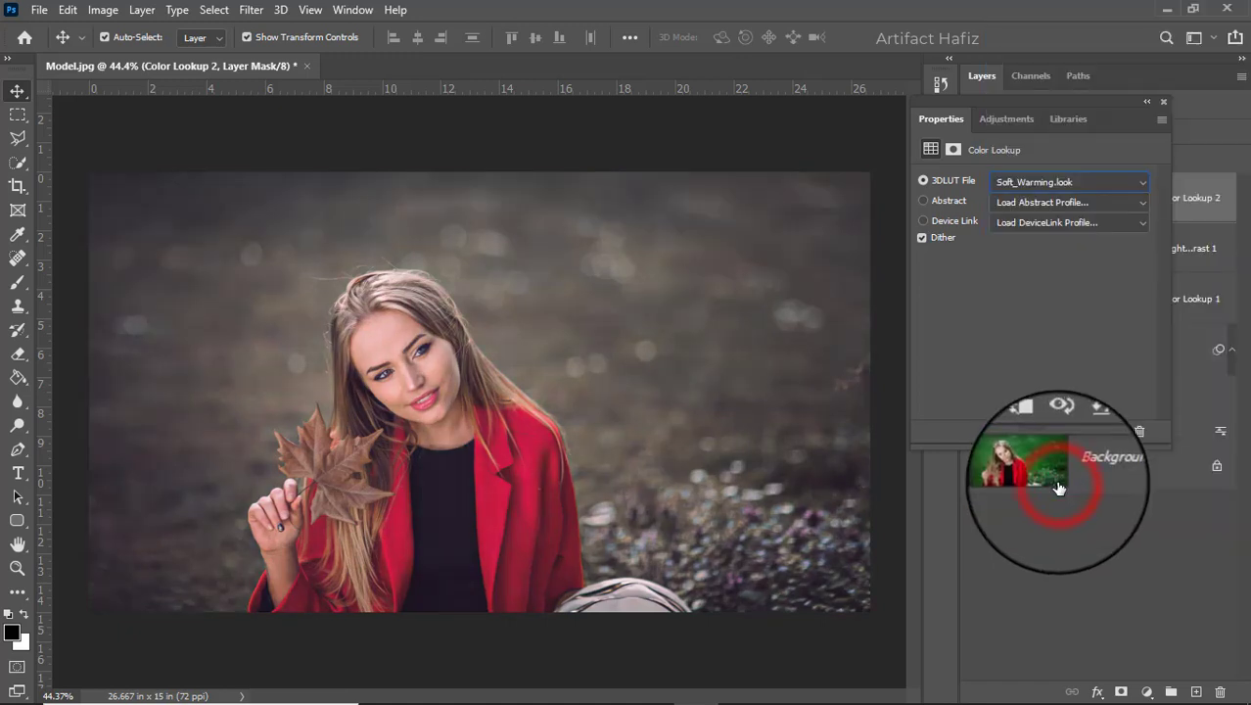
{"action": "left_click", "coordinate": [1162, 103]}
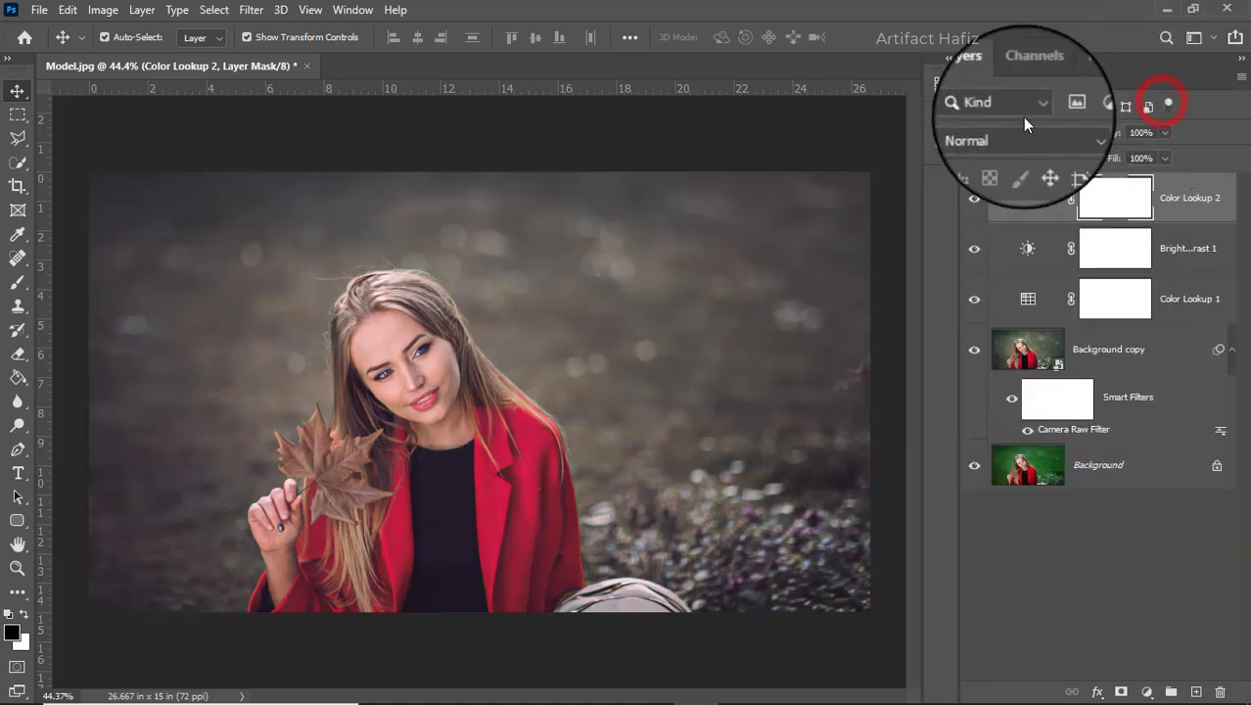
Set the lookup layer to Luminosity blend mode at 18% opacity.
{"action": "left_click", "coordinate": [999, 133]}
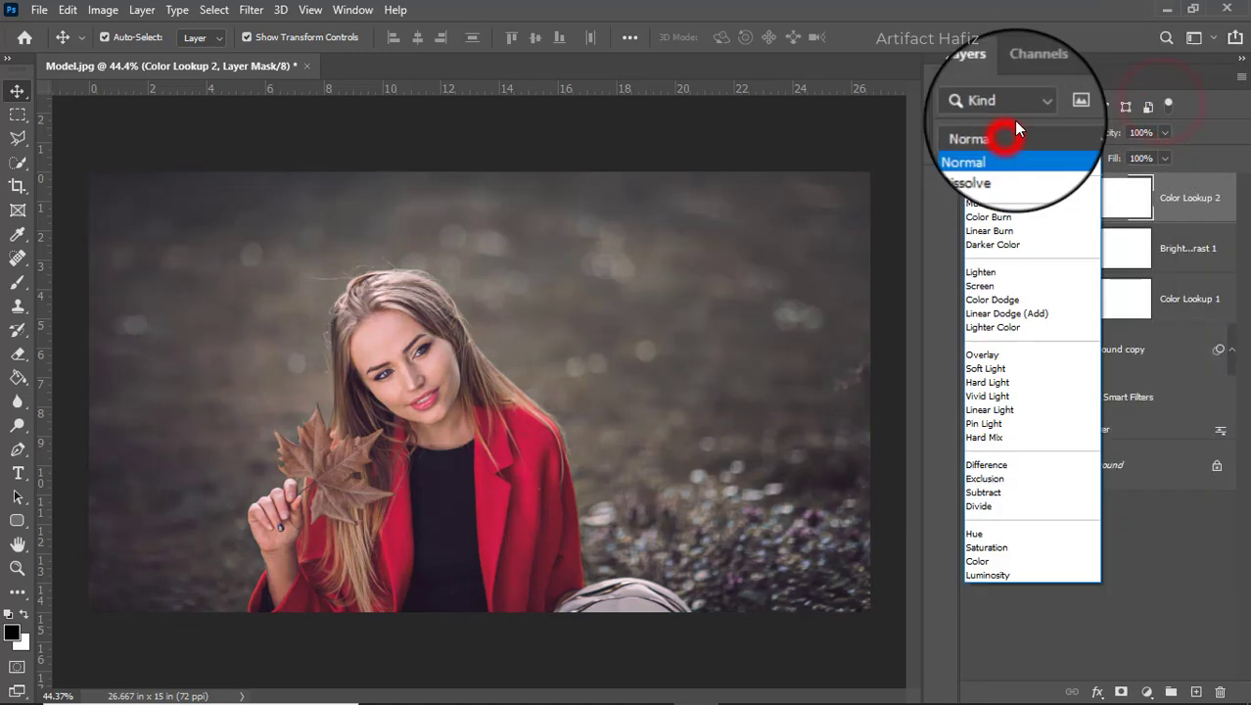
{"action": "left_click", "coordinate": [1001, 577]}
{"action": "left_click", "coordinate": [1164, 133]}
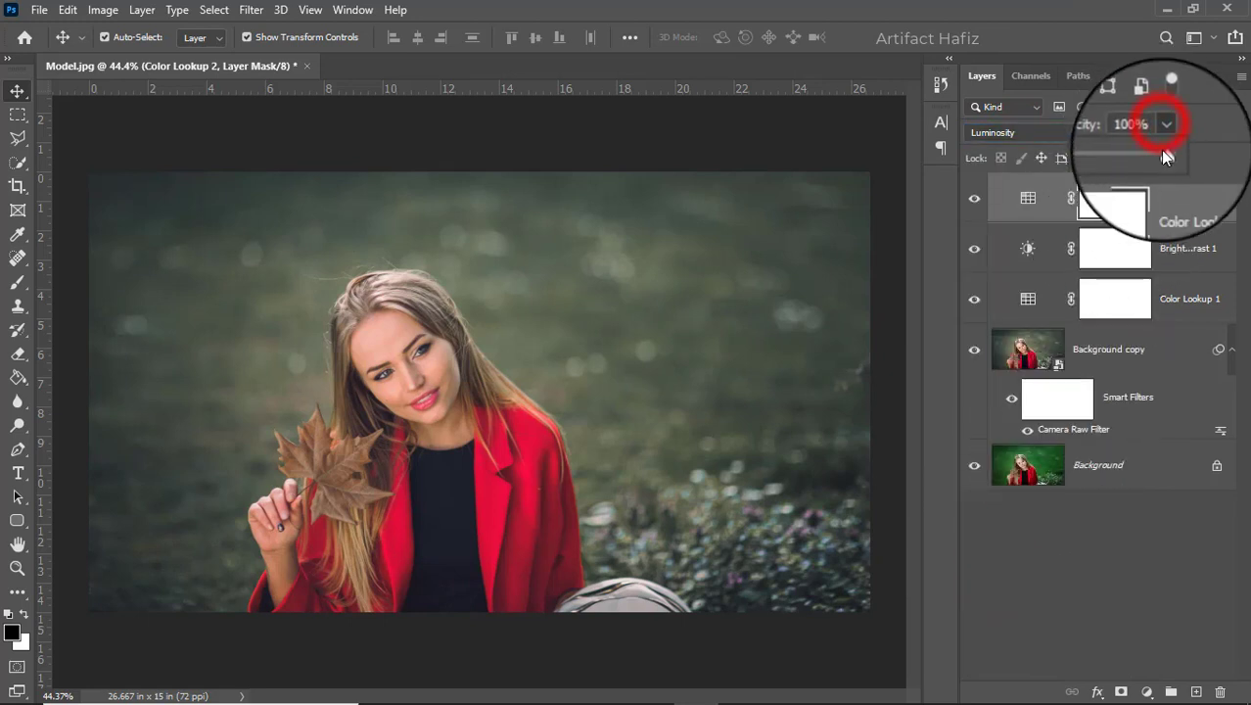
{"action": "left_click_drag", "start_coordinate": [1162, 149], "coordinate": [1092, 155]}
{"action": "left_click", "coordinate": [1191, 201]}
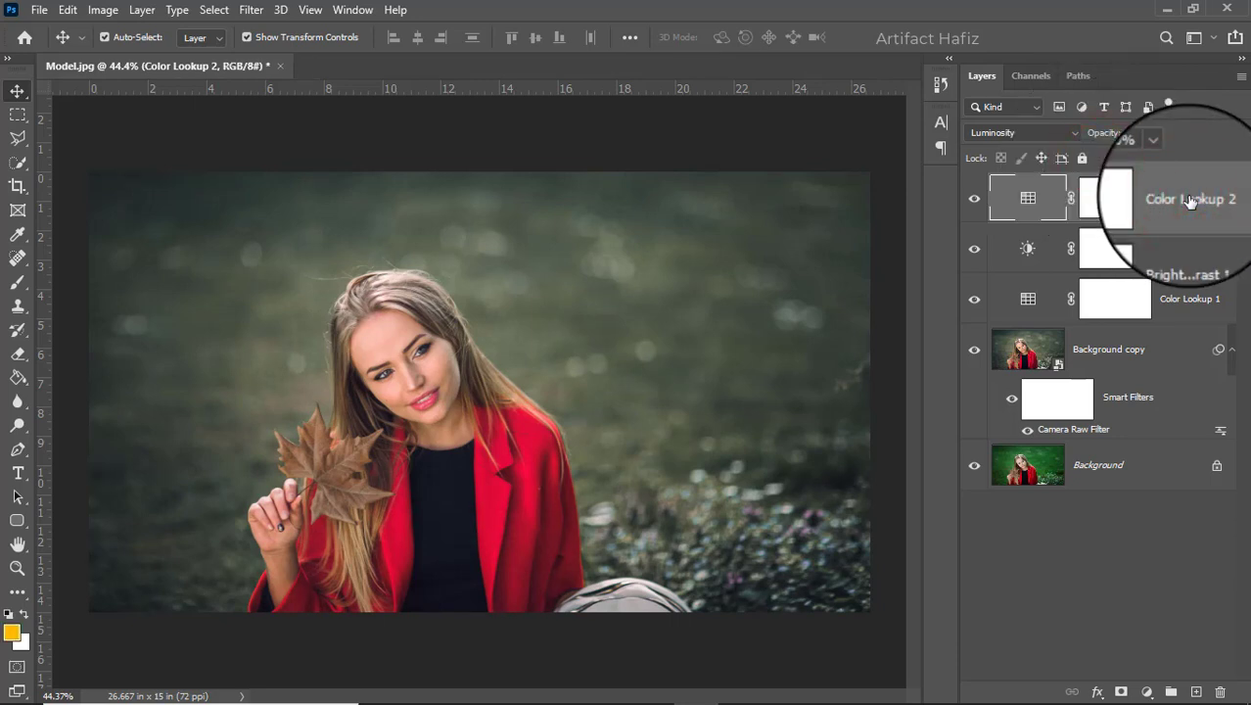
Stamp visible layers into Layer 1, convert it for smart filters, and open Camera Raw.
{"action": "key", "text": "ctrl+alt+shift+e"}
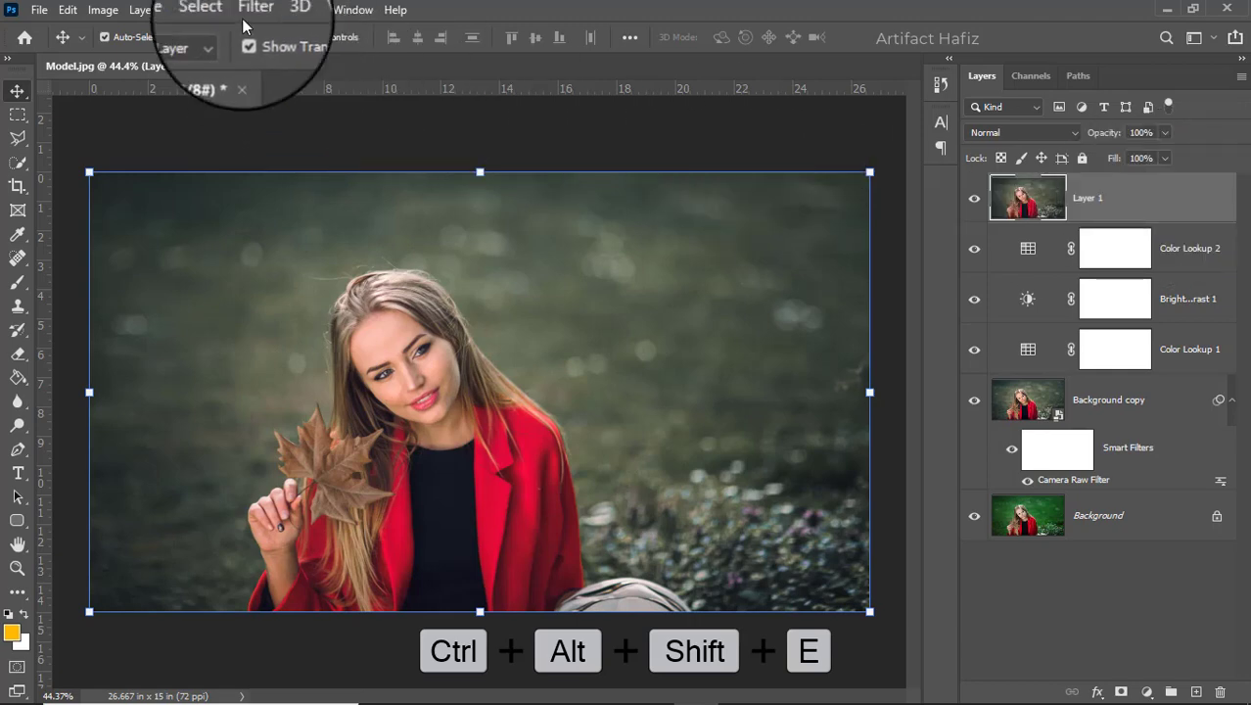
{"action": "left_click", "coordinate": [242, 18]}
{"action": "left_click", "coordinate": [252, 11]}
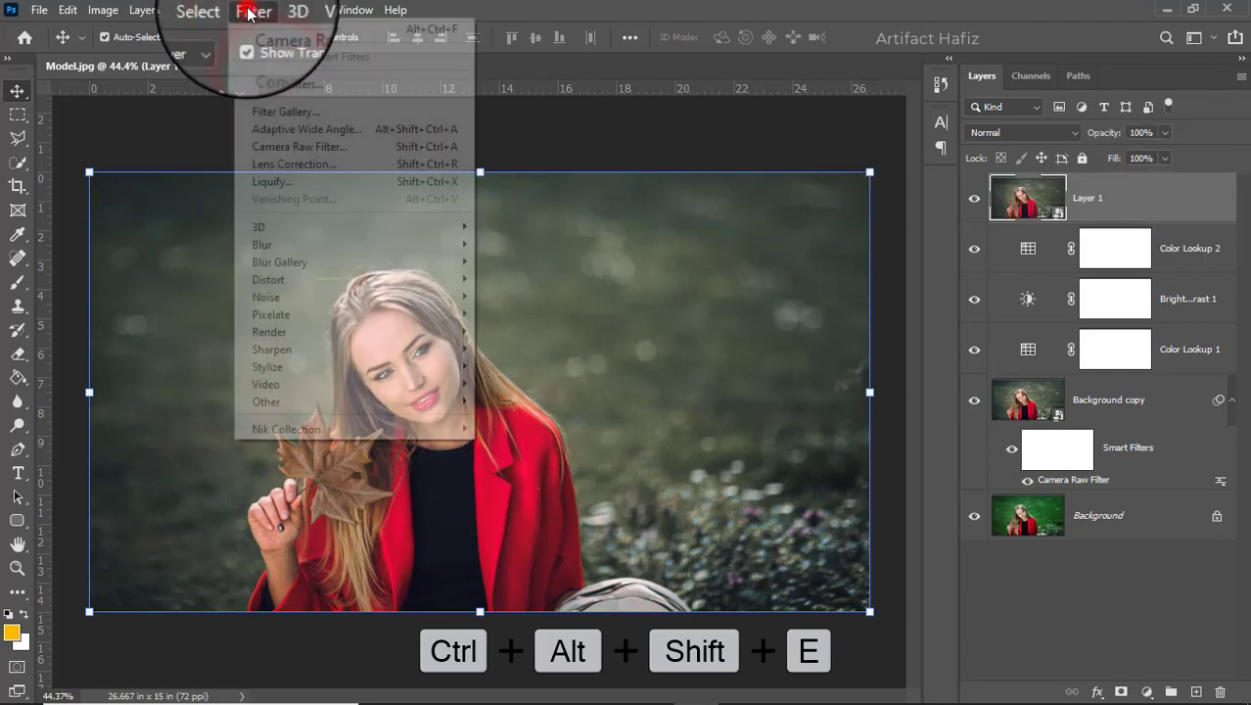
{"action": "left_click", "coordinate": [284, 142]}
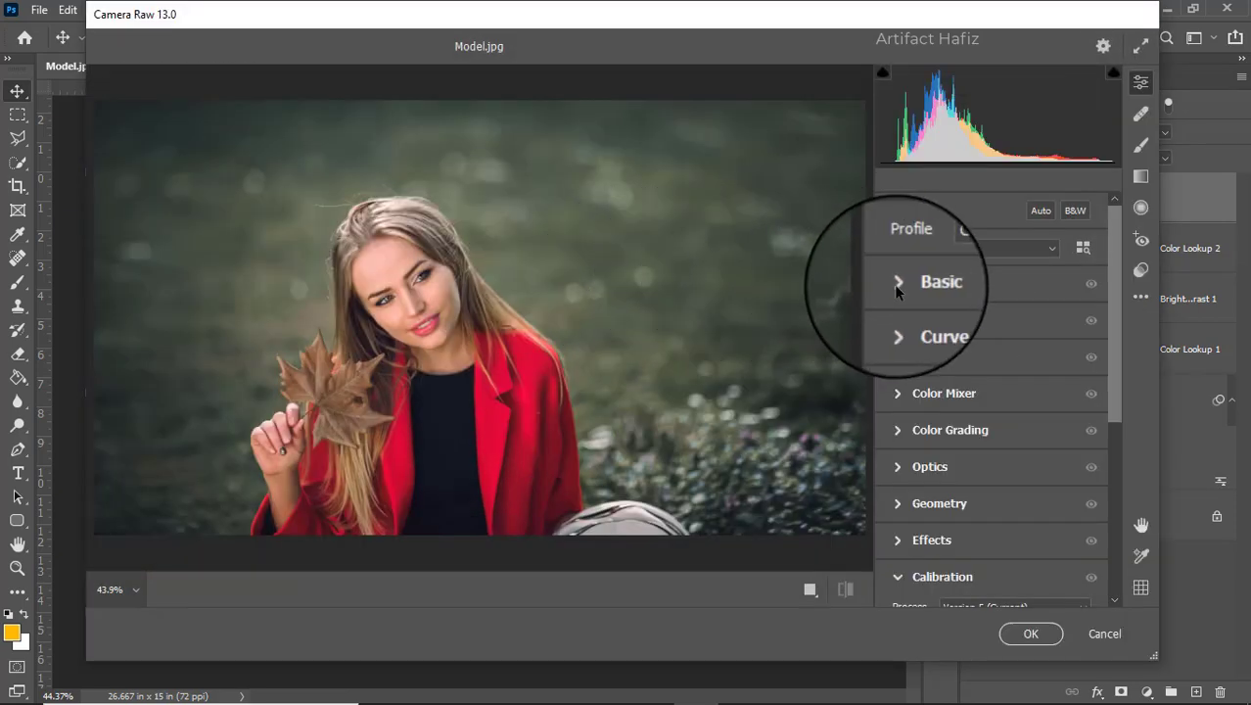
Set Shadows to -100, raise Whites slightly, and lower Highlights to -17.
{"action": "left_click", "coordinate": [897, 284]}
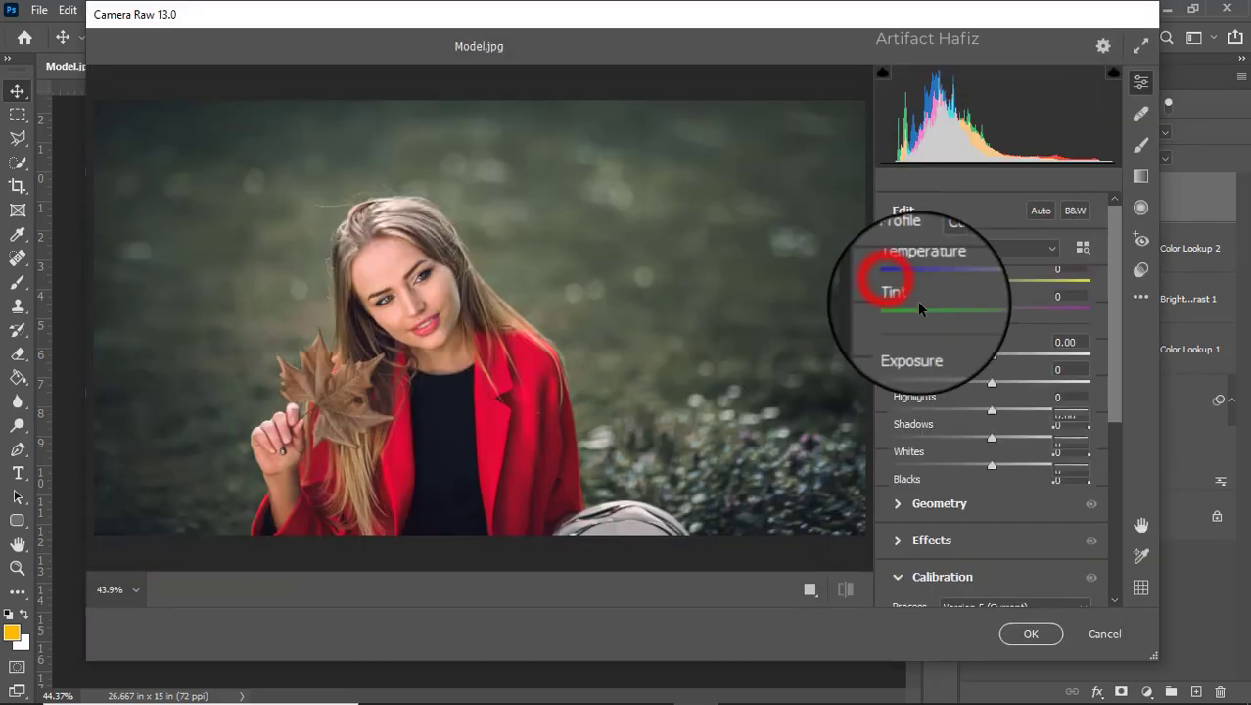
{"action": "left_click_drag", "start_coordinate": [992, 438], "coordinate": [854, 443]}
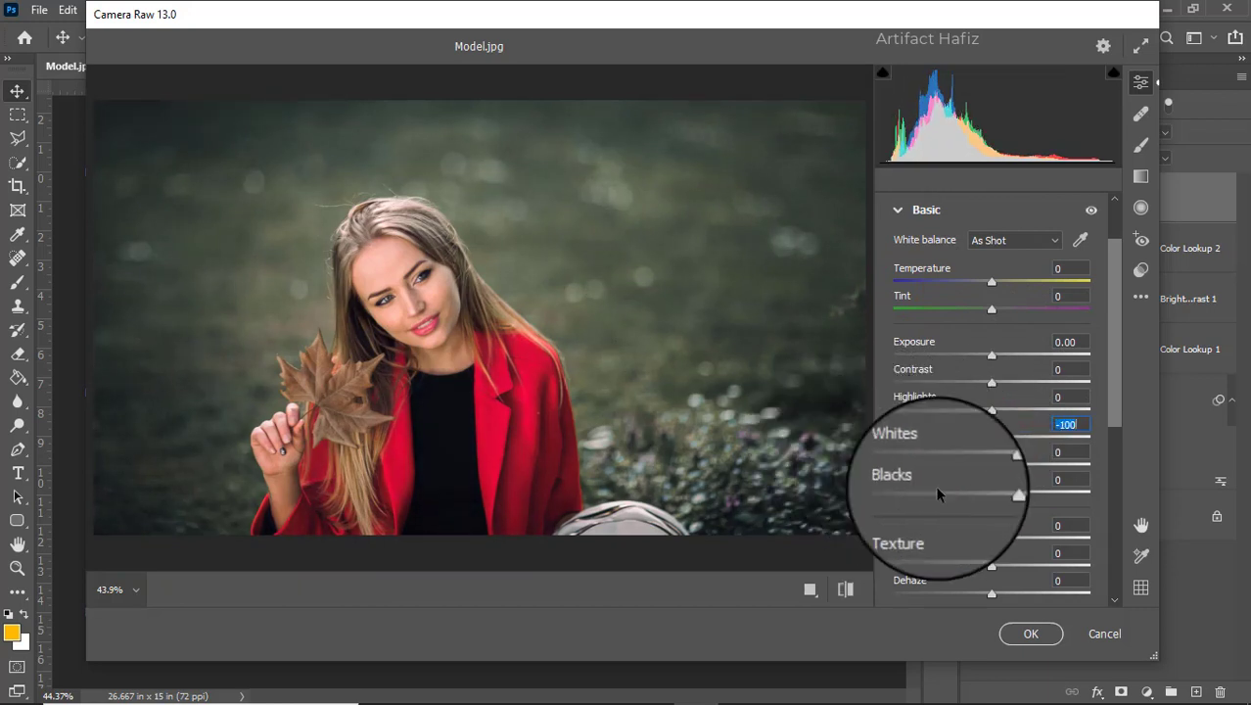
{"action": "left_click", "coordinate": [991, 466]}
{"action": "left_click_drag", "start_coordinate": [992, 467], "coordinate": [997, 466]}
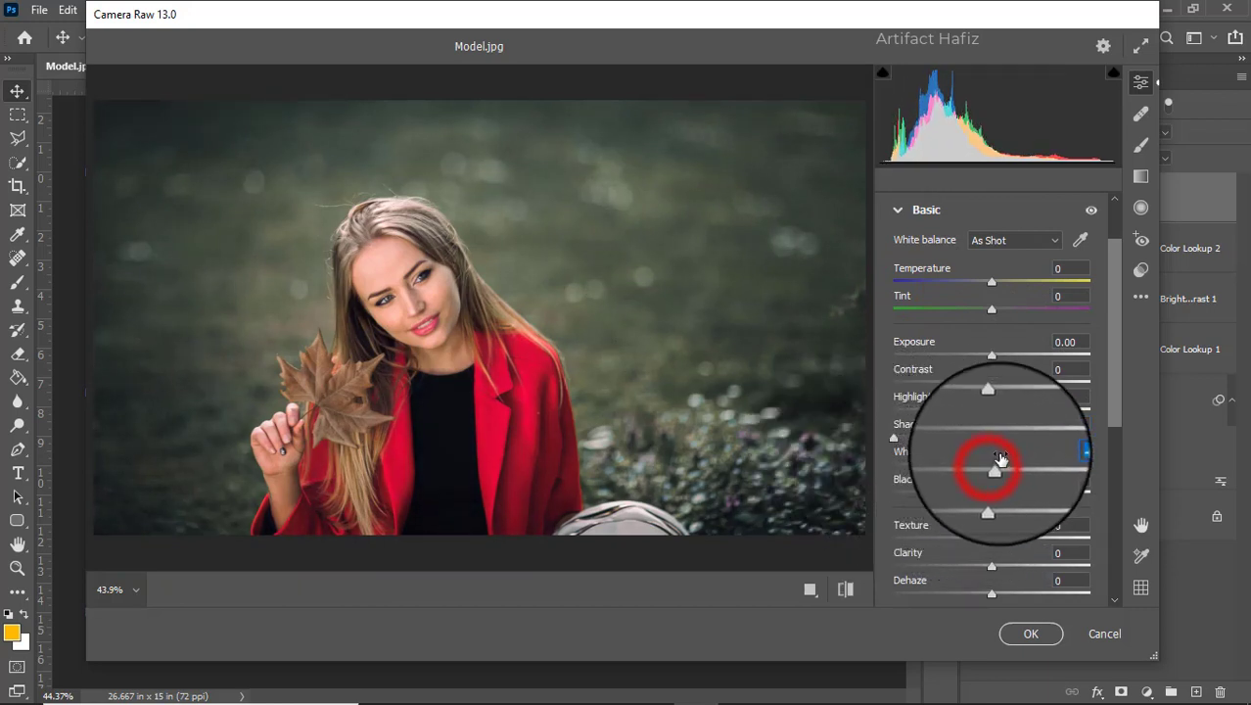
{"action": "left_click_drag", "start_coordinate": [992, 404], "coordinate": [974, 412]}
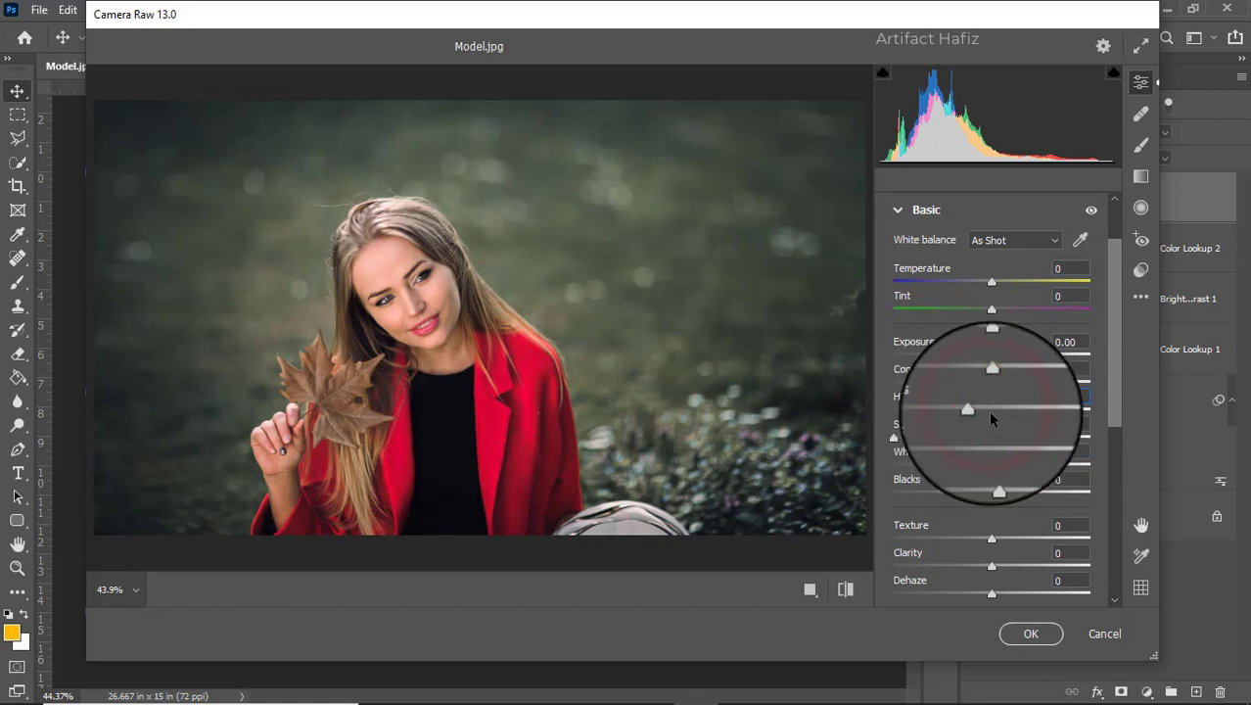
{"action": "scroll", "coordinate": [989, 409], "scroll_direction": "down", "scroll_amount": 1}
{"action": "scroll", "coordinate": [989, 407], "scroll_direction": "down", "scroll_amount": 1}
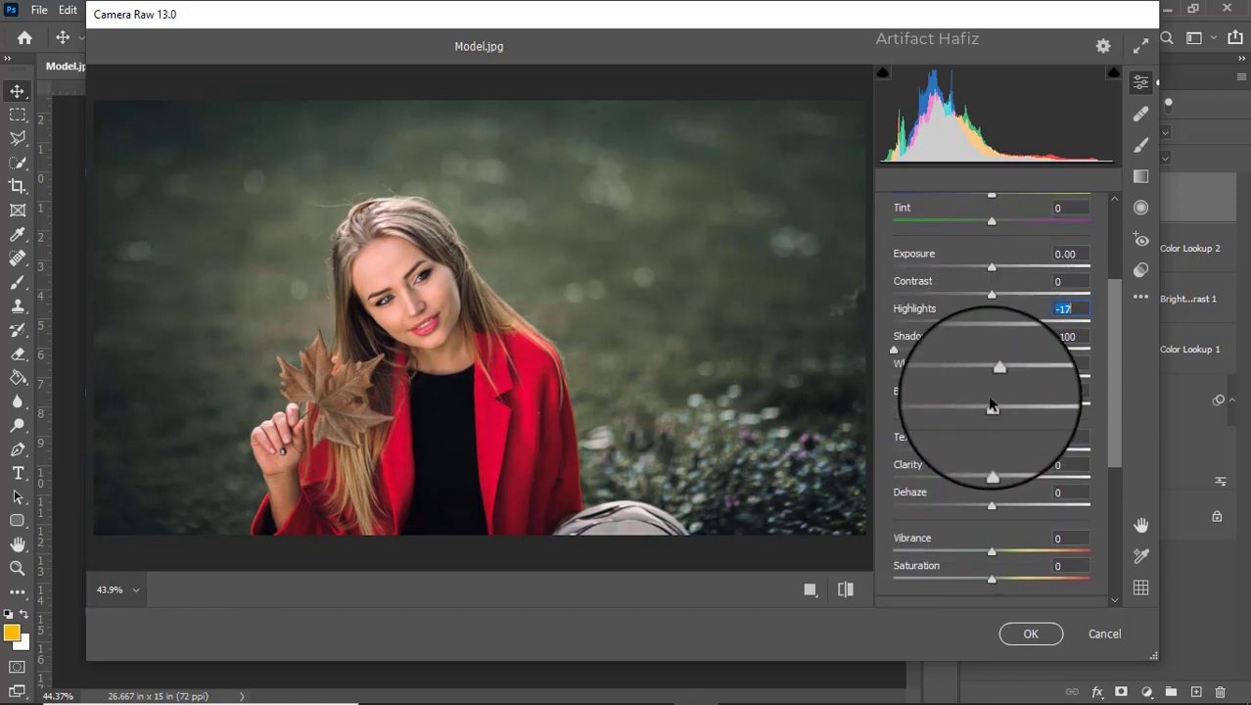
{"action": "scroll", "coordinate": [991, 403], "scroll_direction": "down", "scroll_amount": 2}
{"action": "scroll", "coordinate": [991, 402], "scroll_direction": "down", "scroll_amount": 1}
{"action": "scroll", "coordinate": [991, 403], "scroll_direction": "down", "scroll_amount": 2}
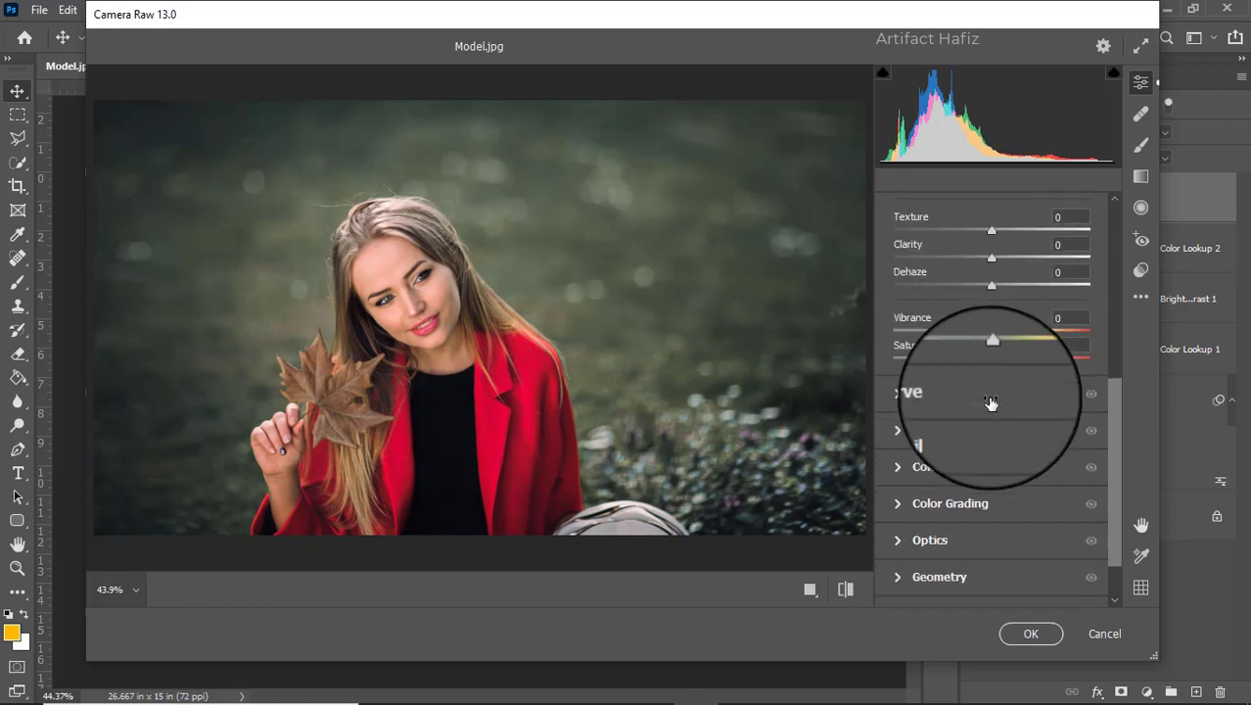
{"action": "scroll", "coordinate": [991, 403], "scroll_direction": "down", "scroll_amount": 2}
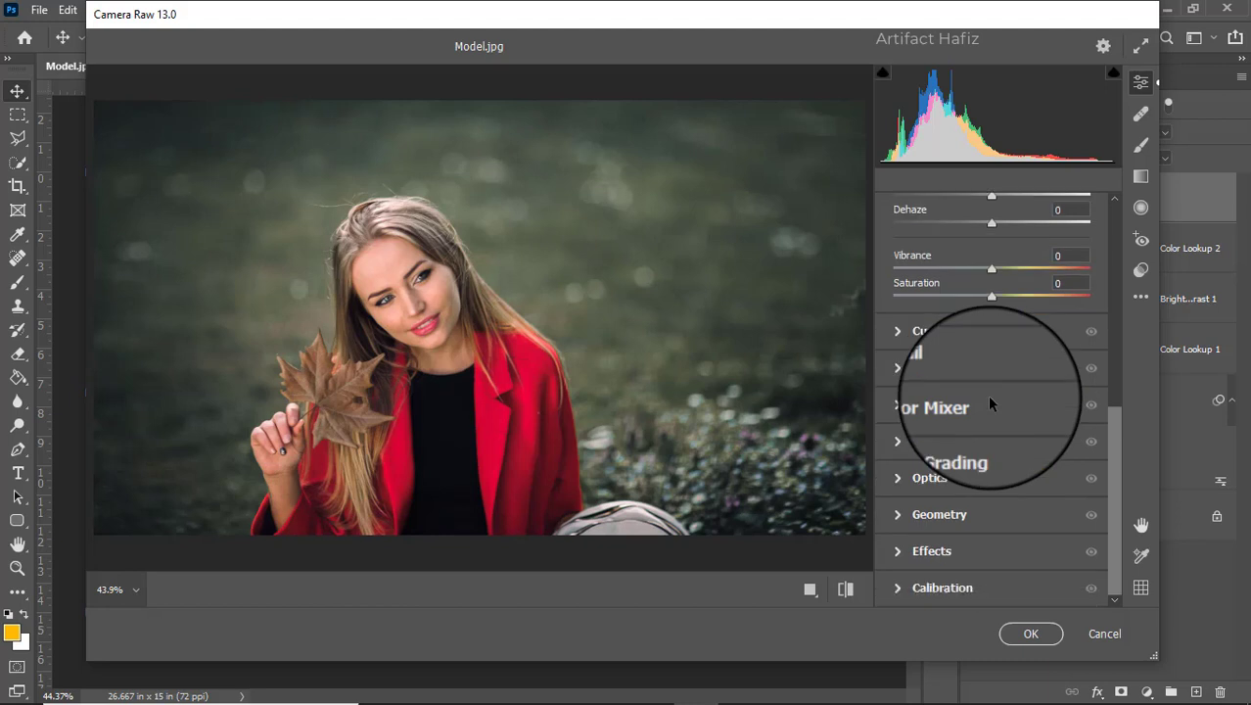
Slightly lift the black point of the blue channel in the Camera Raw tone curve.
{"action": "left_click", "coordinate": [892, 334]}
{"action": "left_click", "coordinate": [1029, 269]}
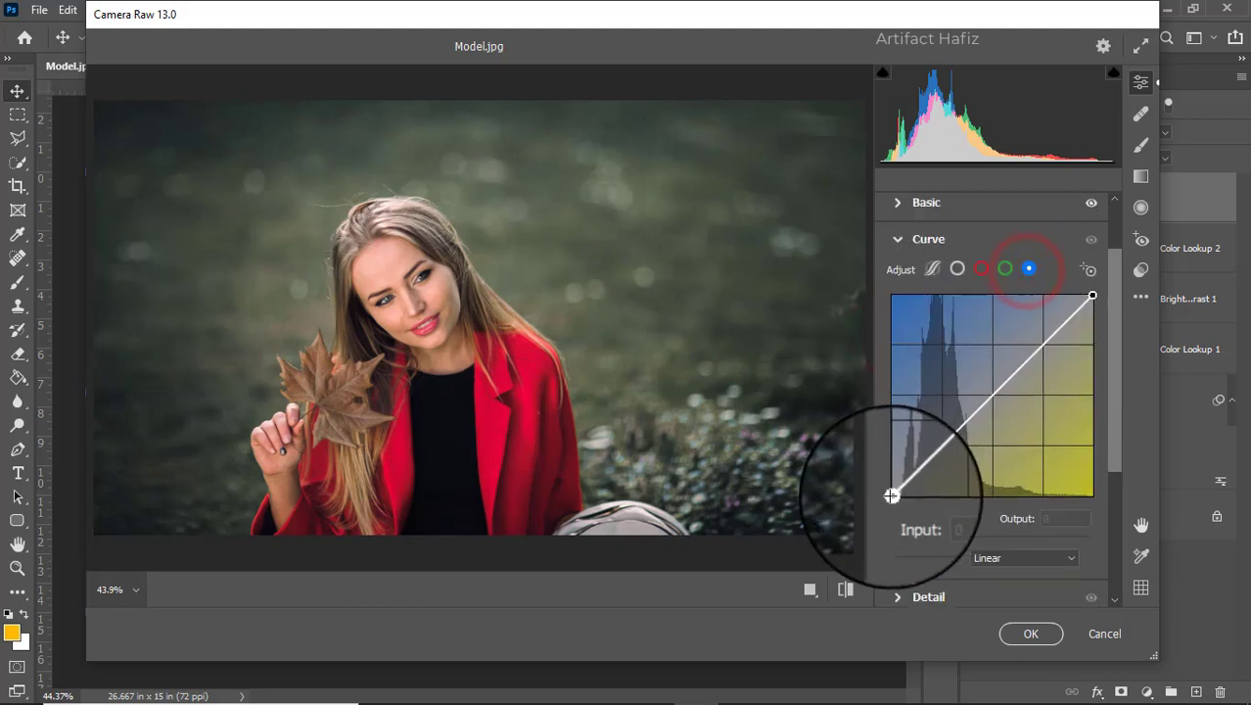
{"action": "left_click_drag", "start_coordinate": [891, 495], "coordinate": [902, 495]}
{"action": "scroll", "coordinate": [920, 487], "scroll_direction": "down", "scroll_amount": 2}
{"action": "scroll", "coordinate": [922, 486], "scroll_direction": "down", "scroll_amount": 2}
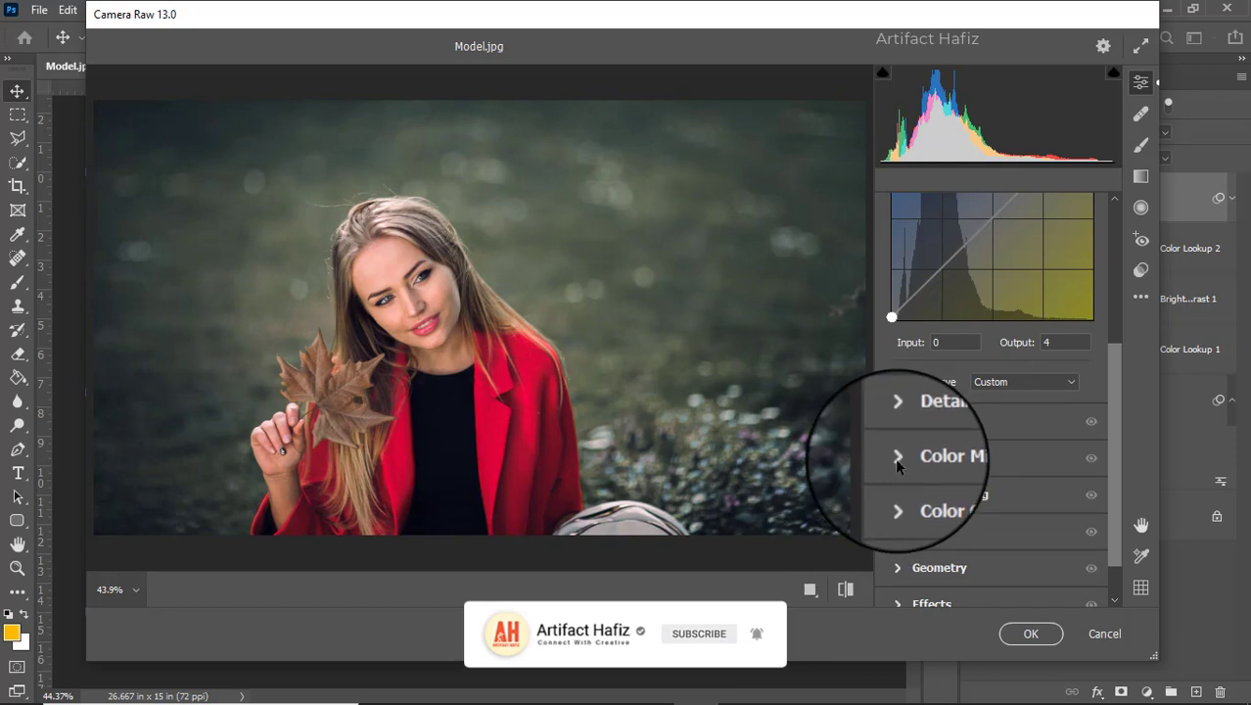
Cut Reds saturation to -22 in the Color Mixer and apply the Camera Raw filter.
{"action": "left_click", "coordinate": [898, 455]}
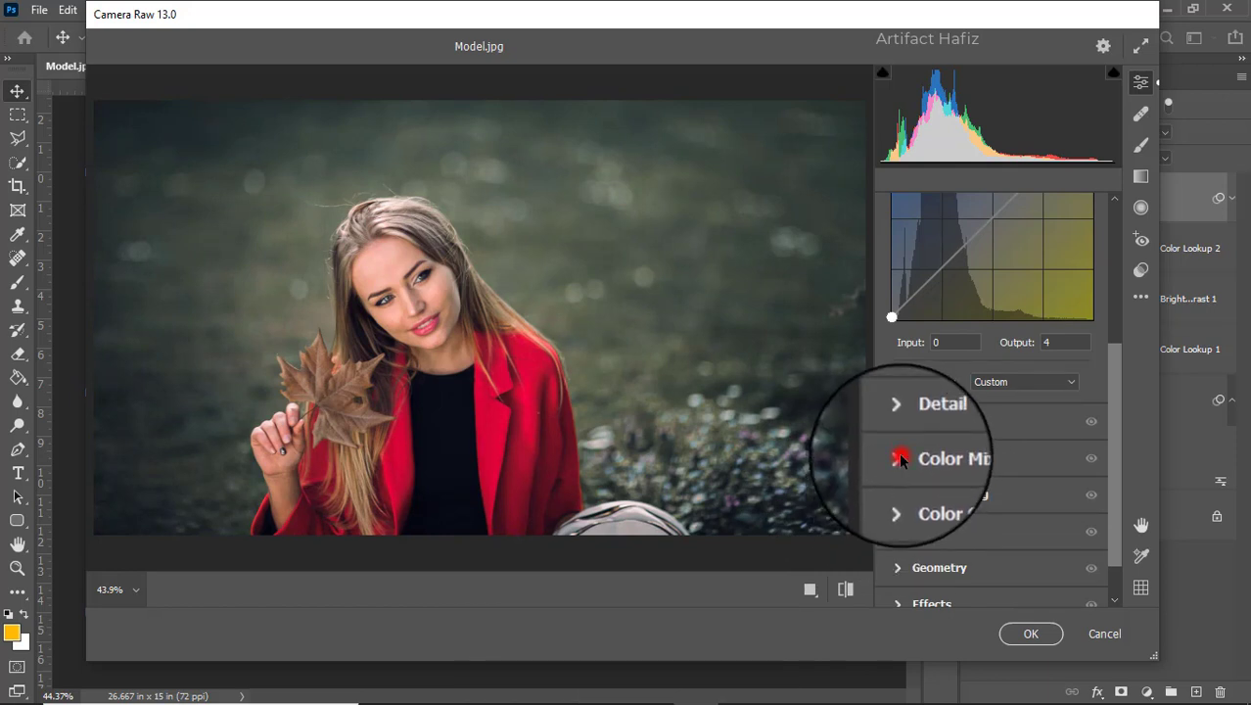
{"action": "left_click", "coordinate": [957, 307]}
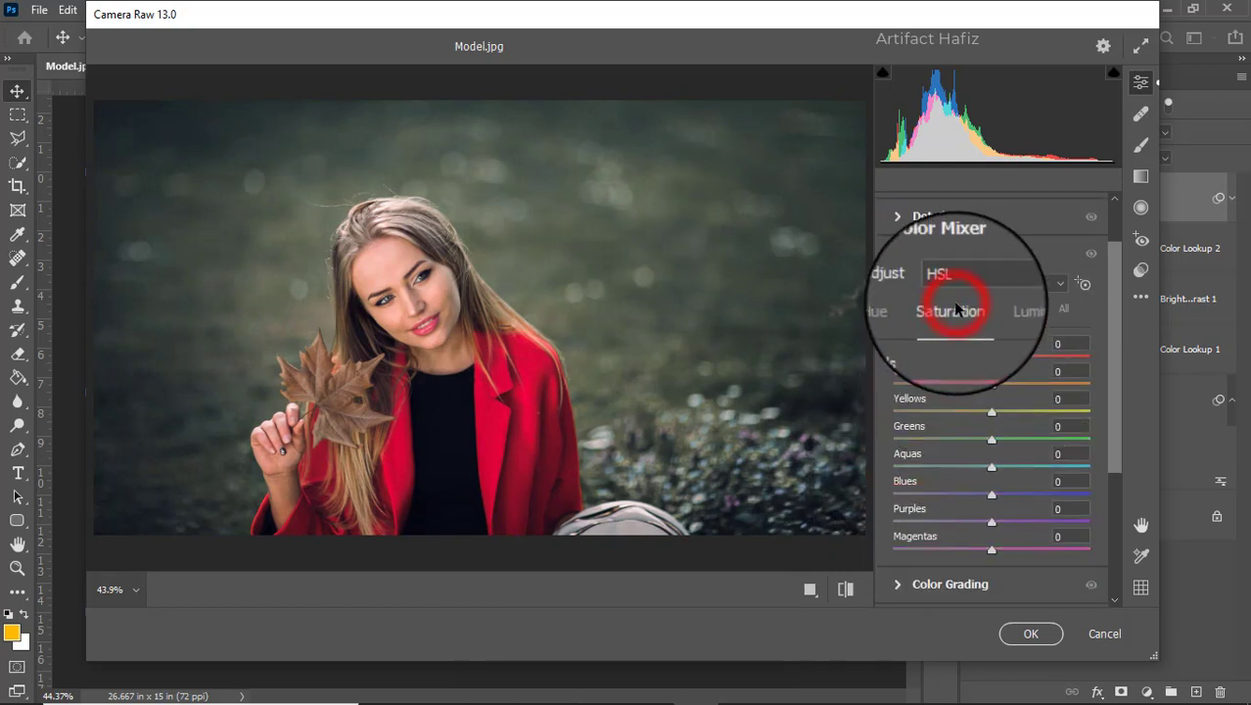
{"action": "left_click_drag", "start_coordinate": [992, 359], "coordinate": [961, 362]}
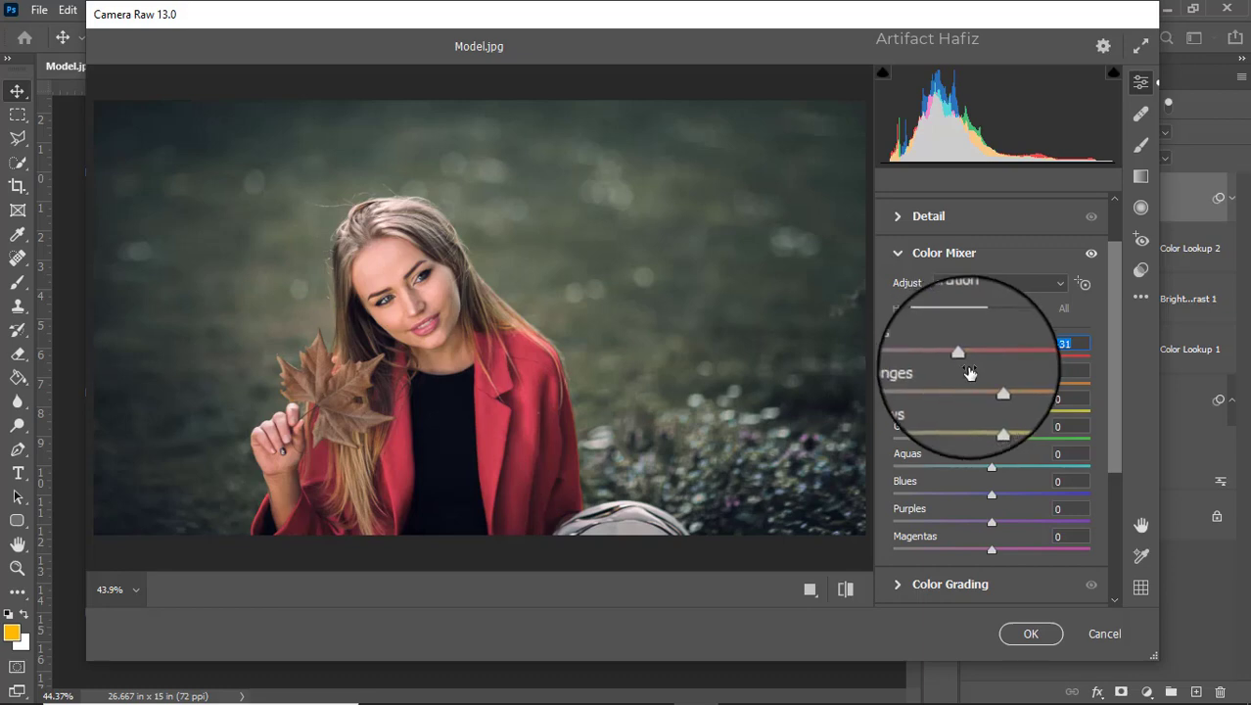
{"action": "left_click_drag", "start_coordinate": [962, 361], "coordinate": [970, 357]}
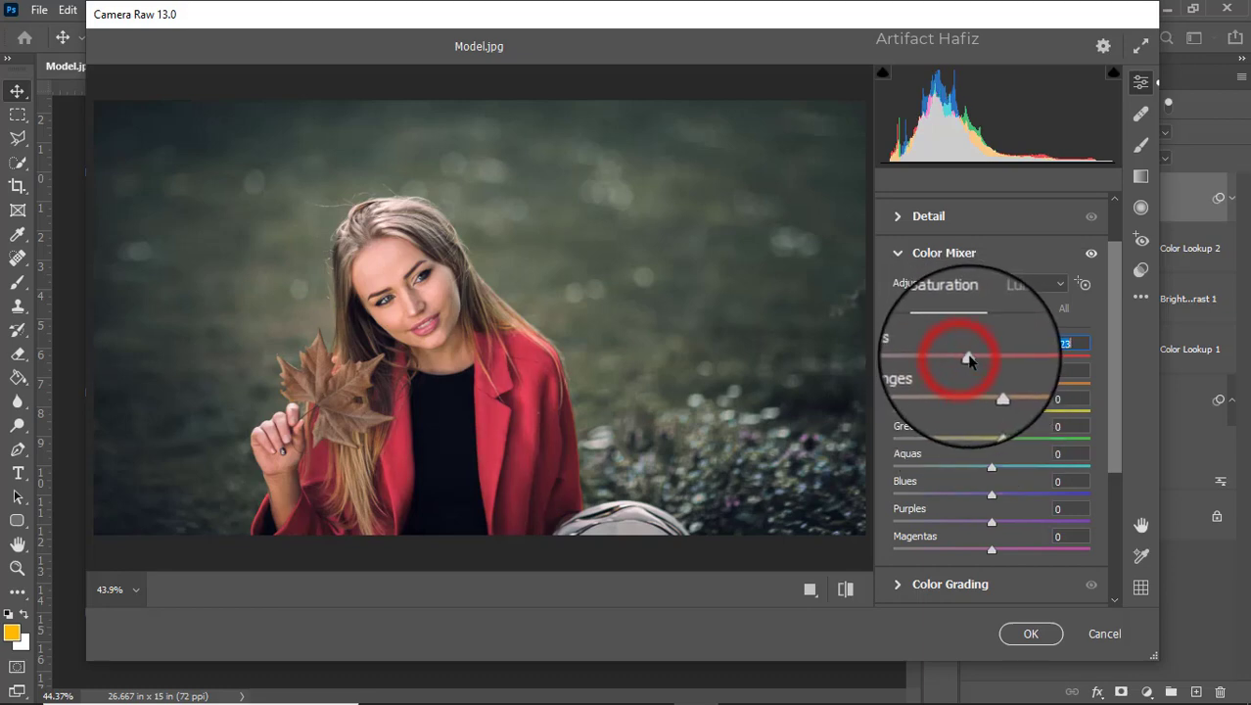
{"action": "left_click", "coordinate": [1038, 633]}
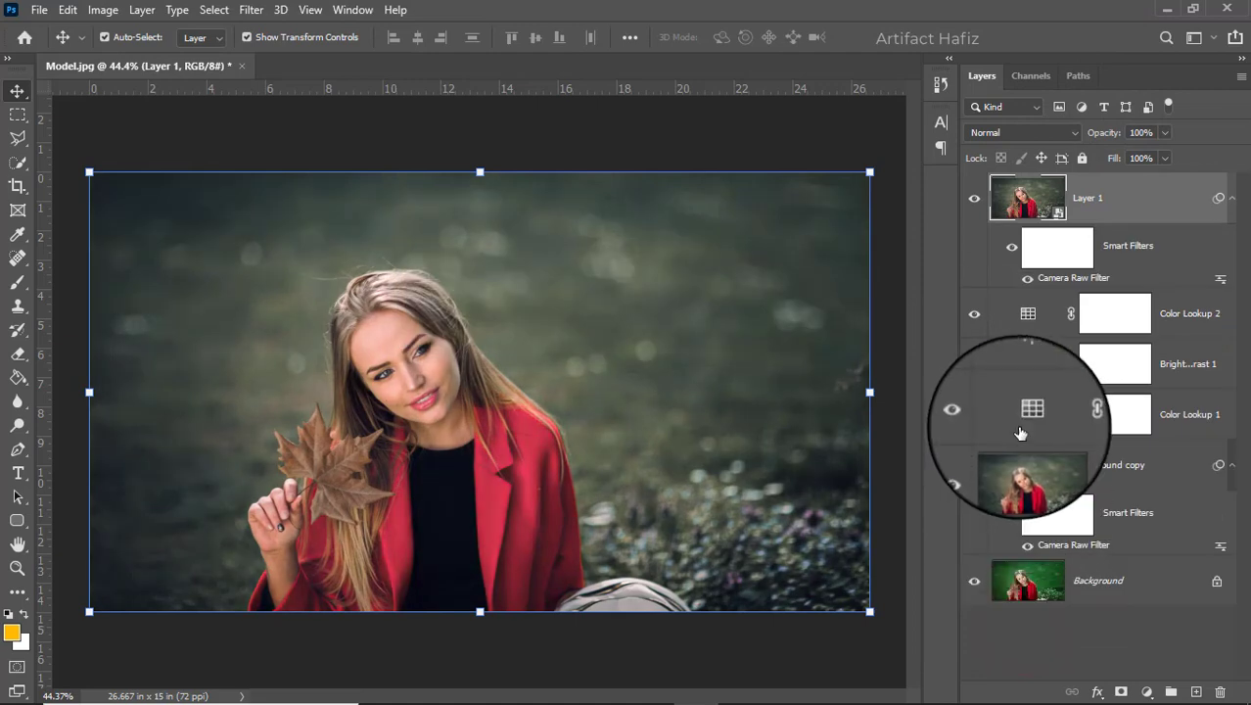
{"action": "left_click", "coordinate": [975, 583], "text": "alt"}
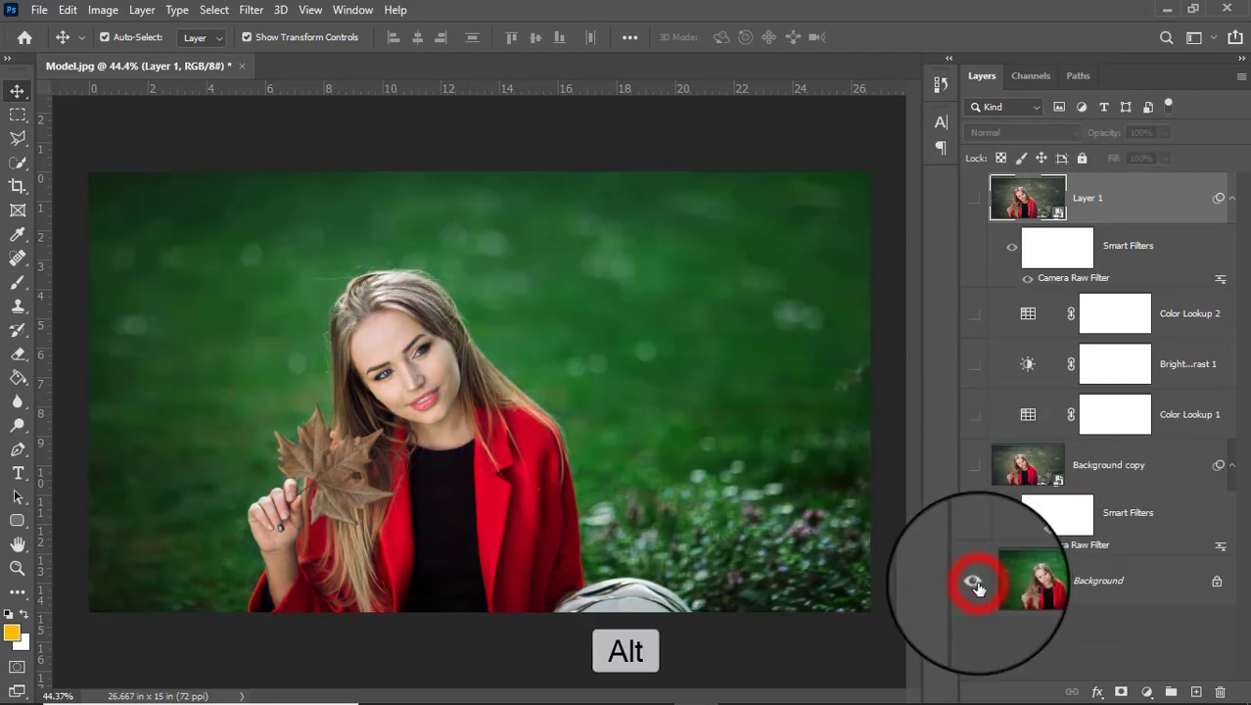
{"action": "left_click", "coordinate": [974, 583], "text": "alt"}
{"action": "left_click", "coordinate": [974, 582], "text": "alt"}
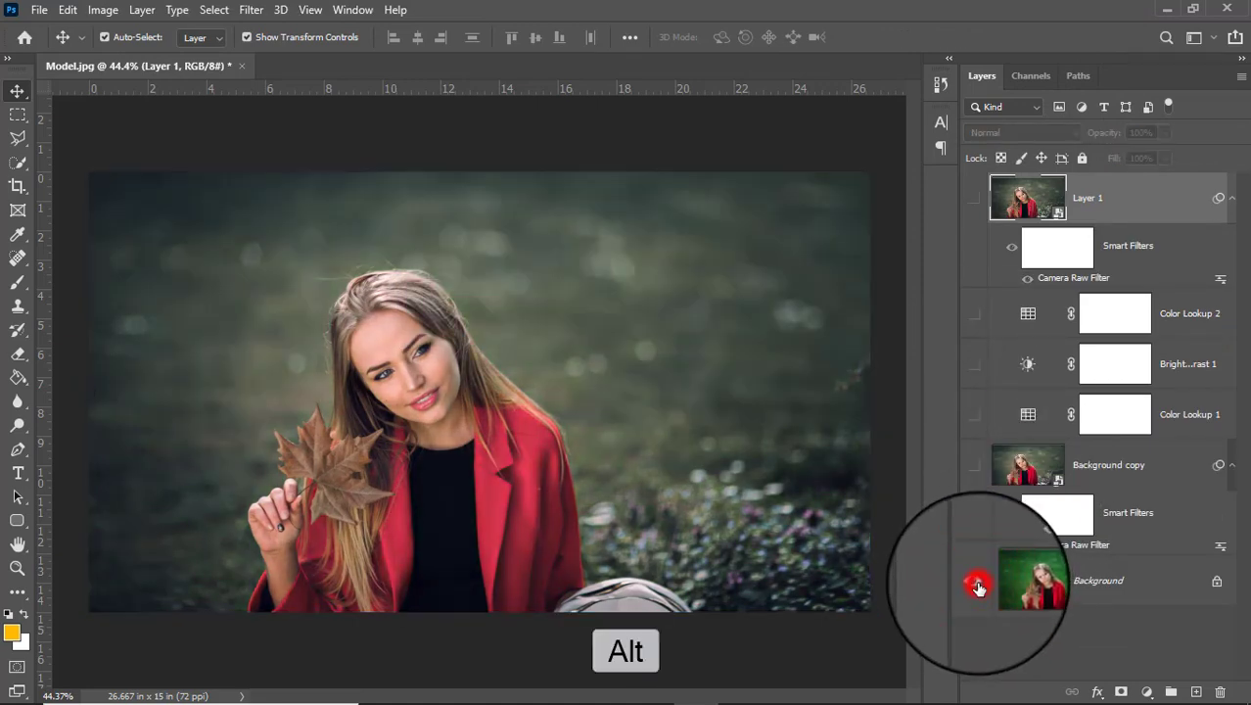
{"action": "left_click", "coordinate": [974, 583], "text": "alt"}
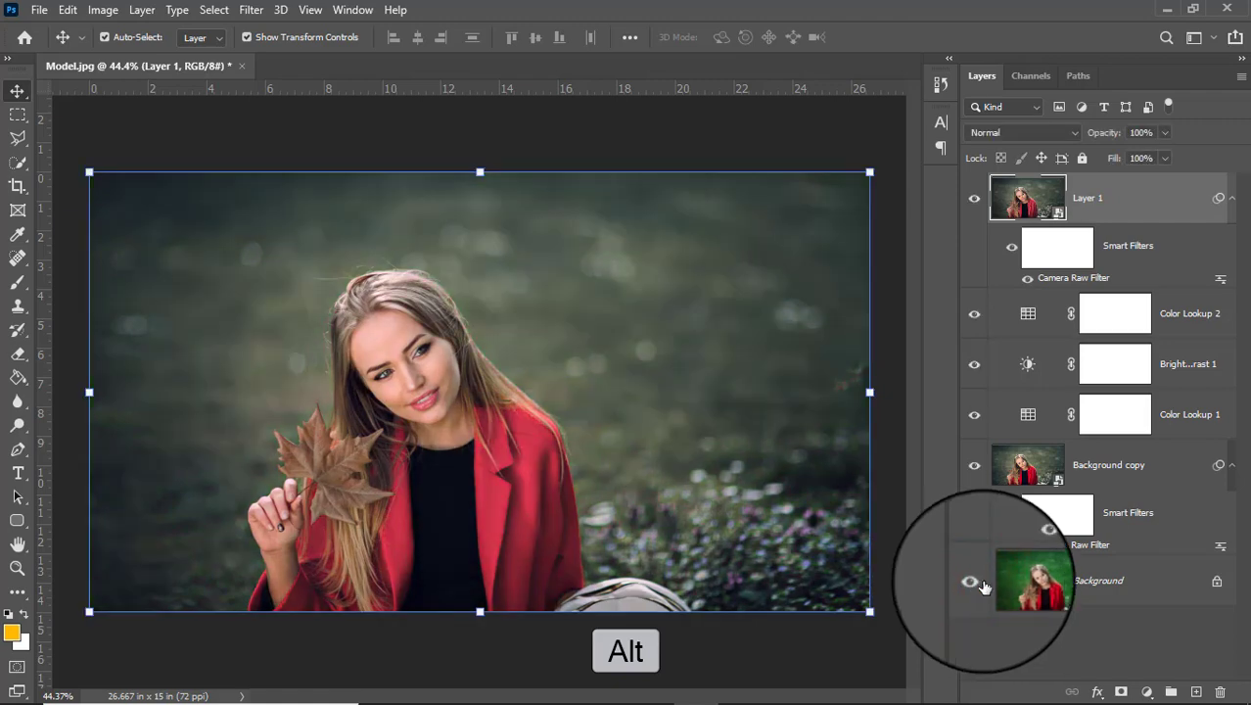